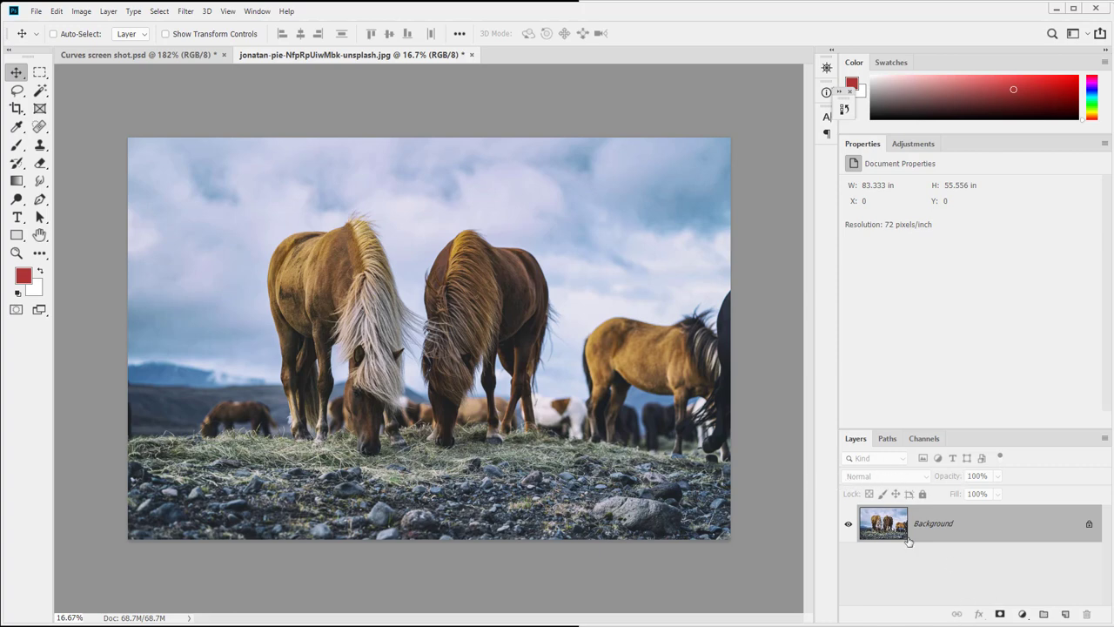
Add a Curves adjustment layer above the Background photo of the horses.
click(1023, 614)
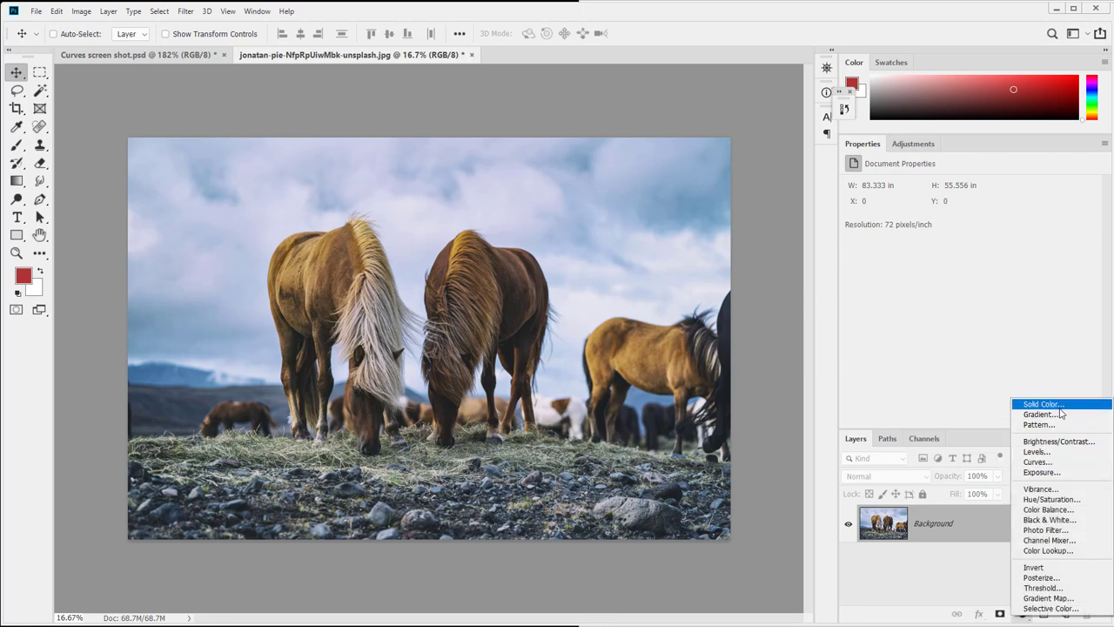
click(1036, 461)
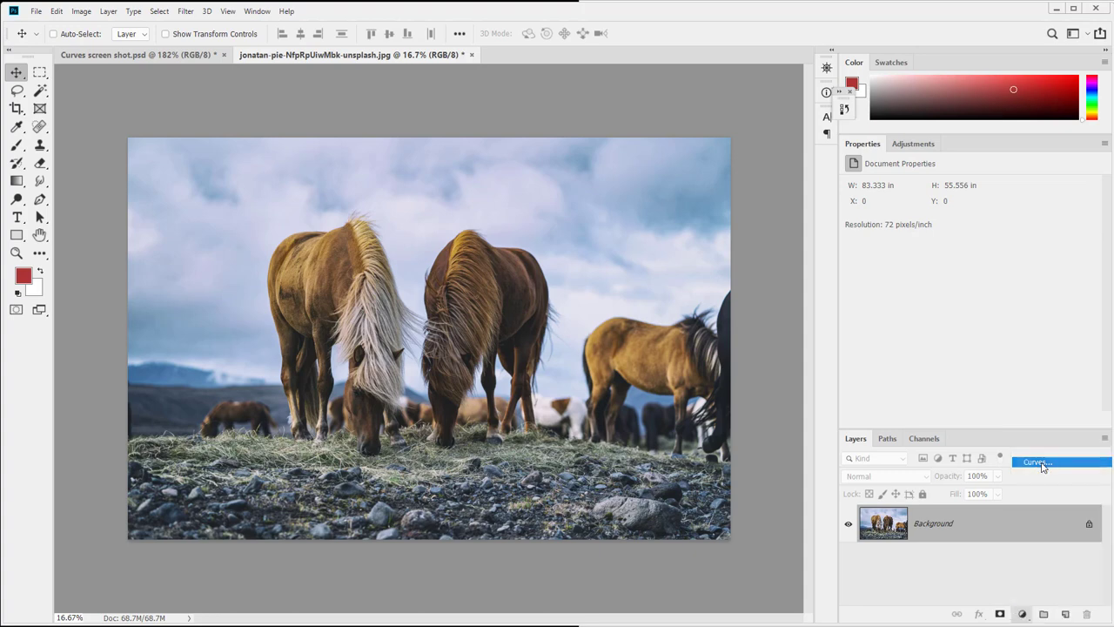
click(876, 525)
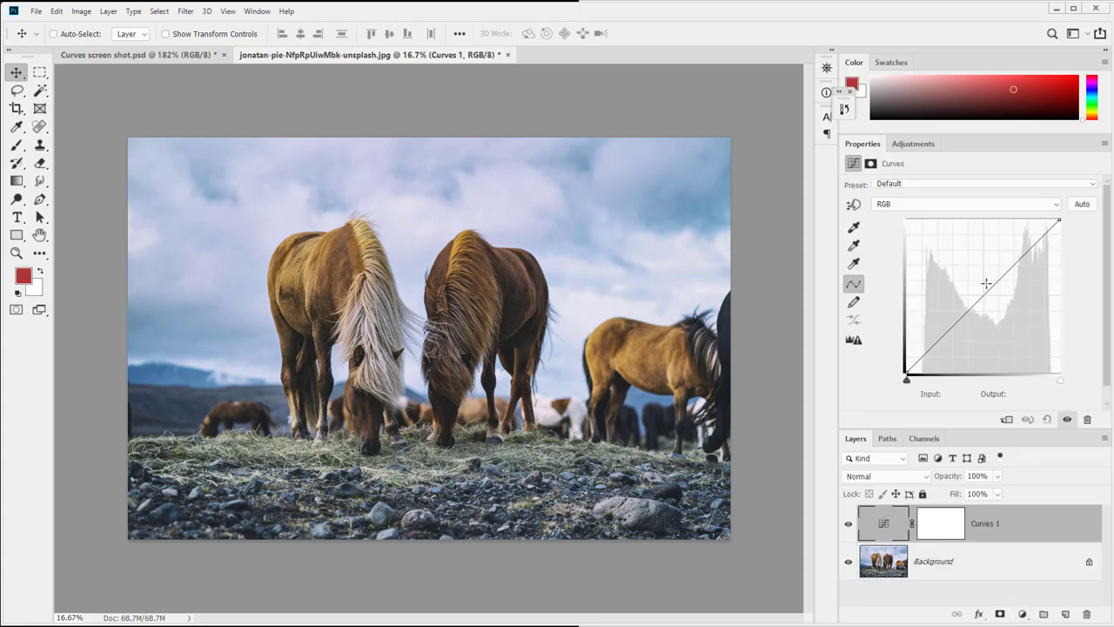
Check the black point eyedropper's target shadow color and set the black point from a dark gap between the lower-left foreground rocks.
click(854, 228)
double_click(854, 228)
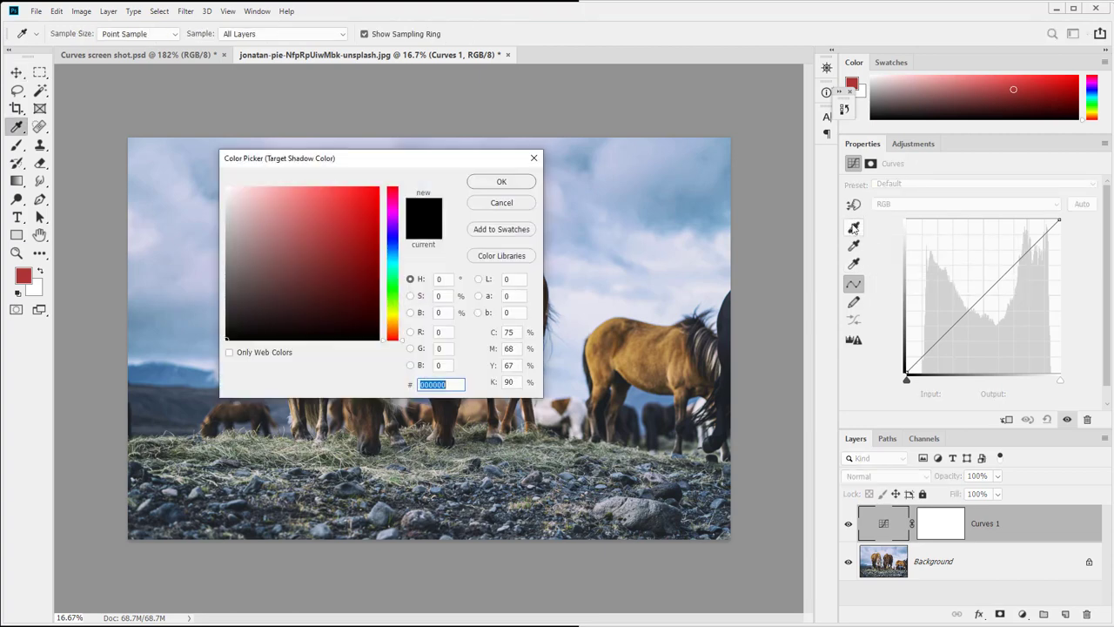
click(534, 160)
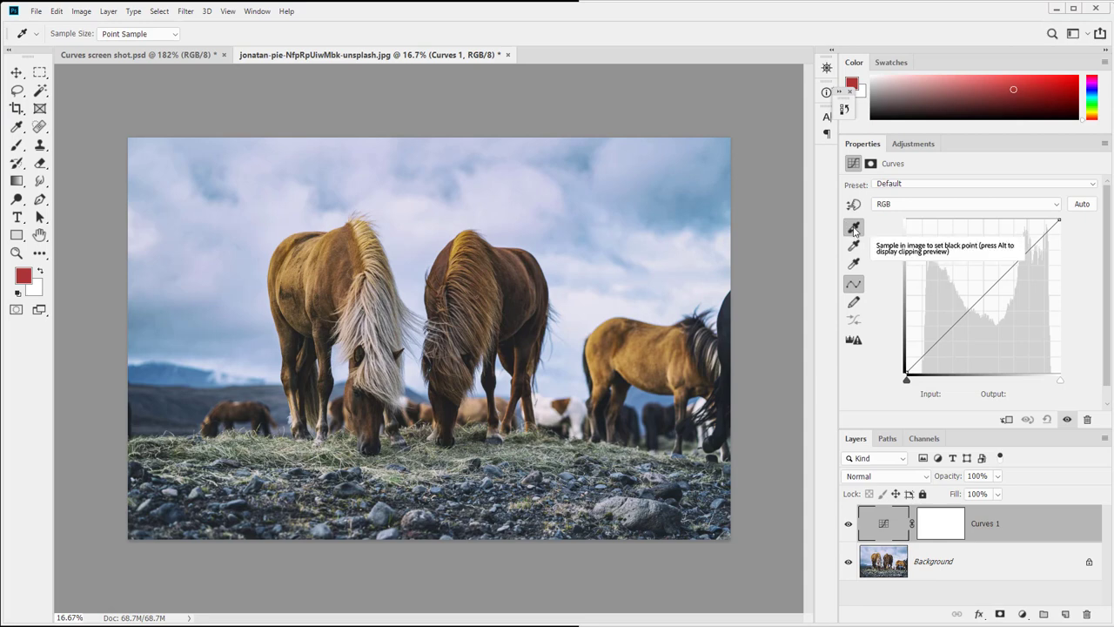
click(854, 228)
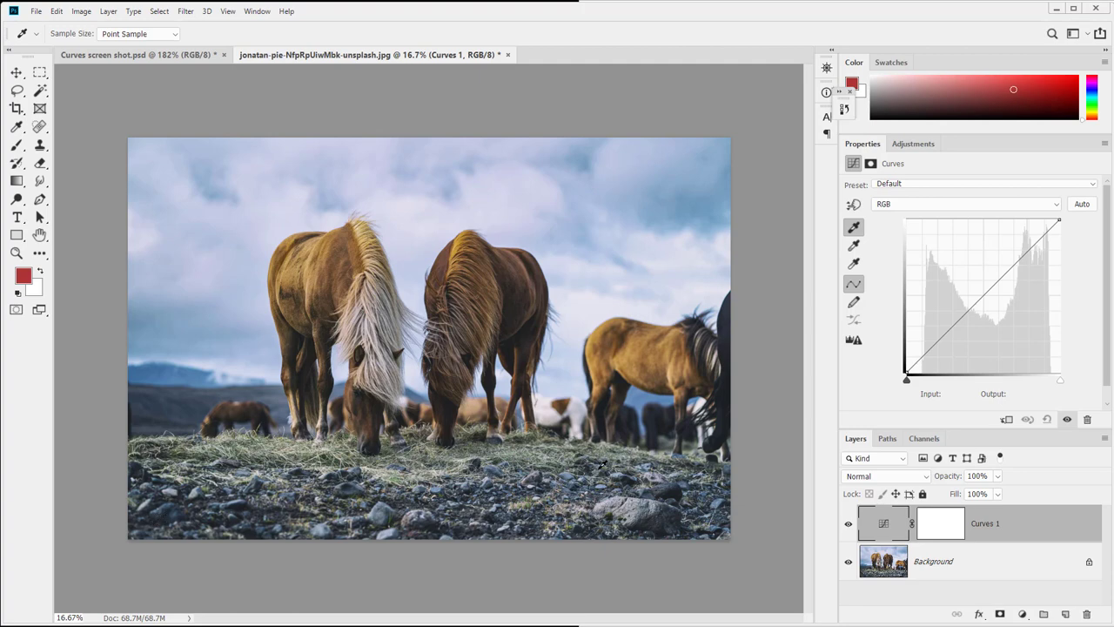
click(243, 512)
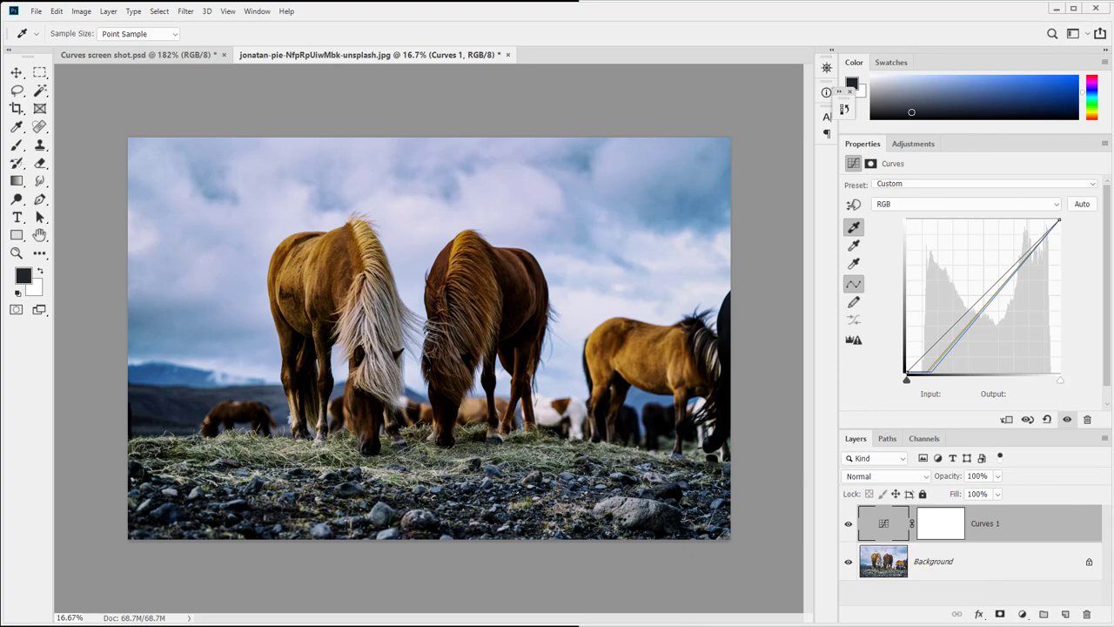
Inspect the Red, Green and Blue channel curves one after another to see how each shadow endpoint is placed.
click(961, 205)
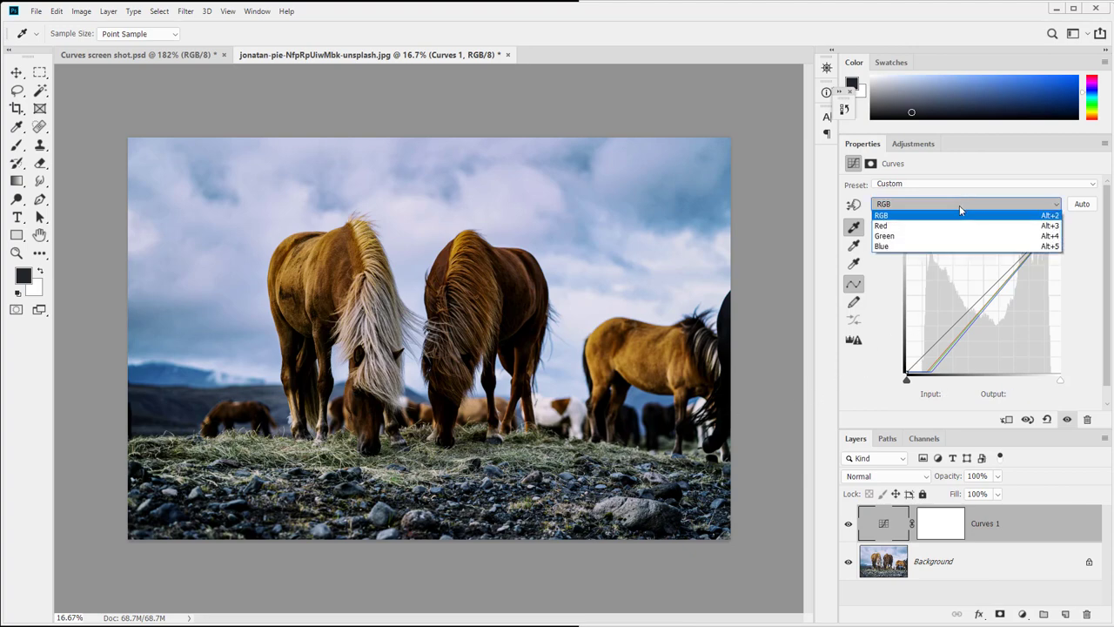
click(957, 225)
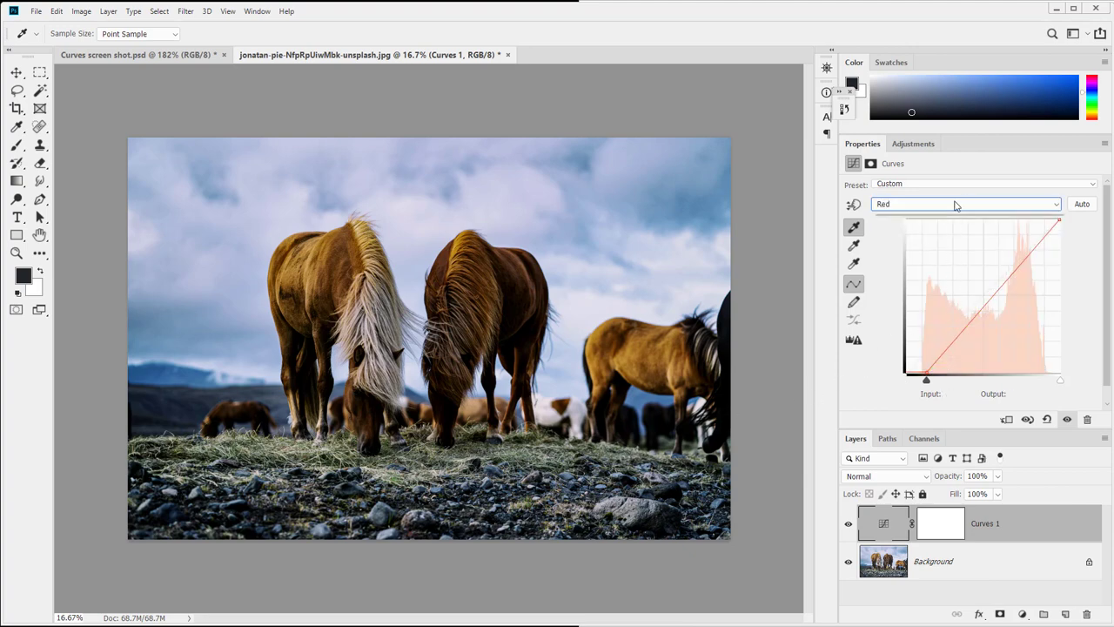
click(956, 205)
click(946, 236)
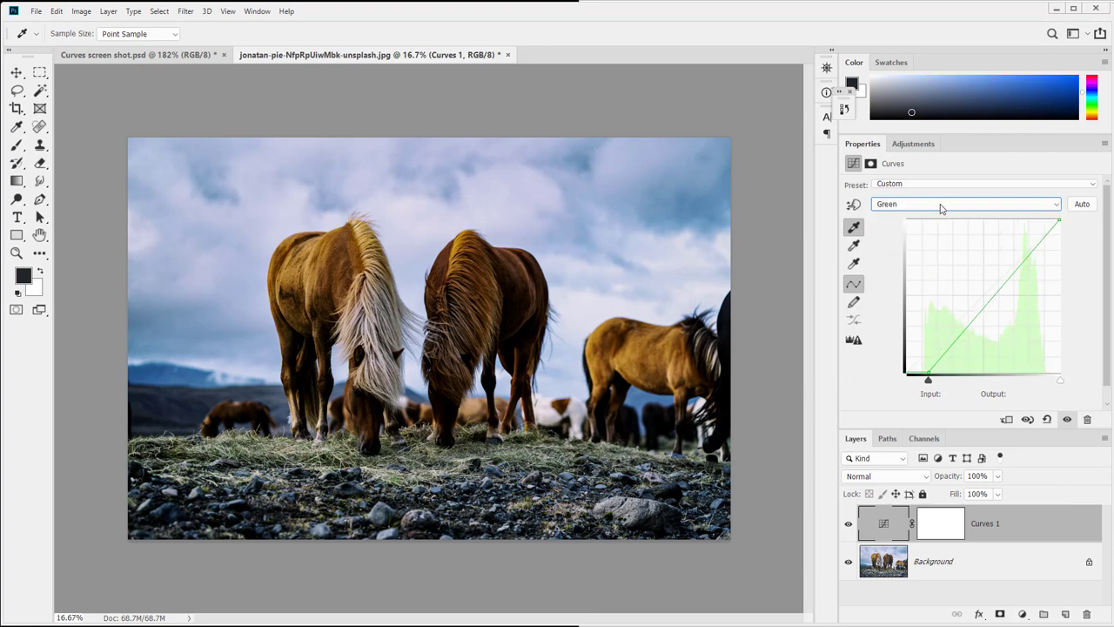
click(940, 206)
click(929, 250)
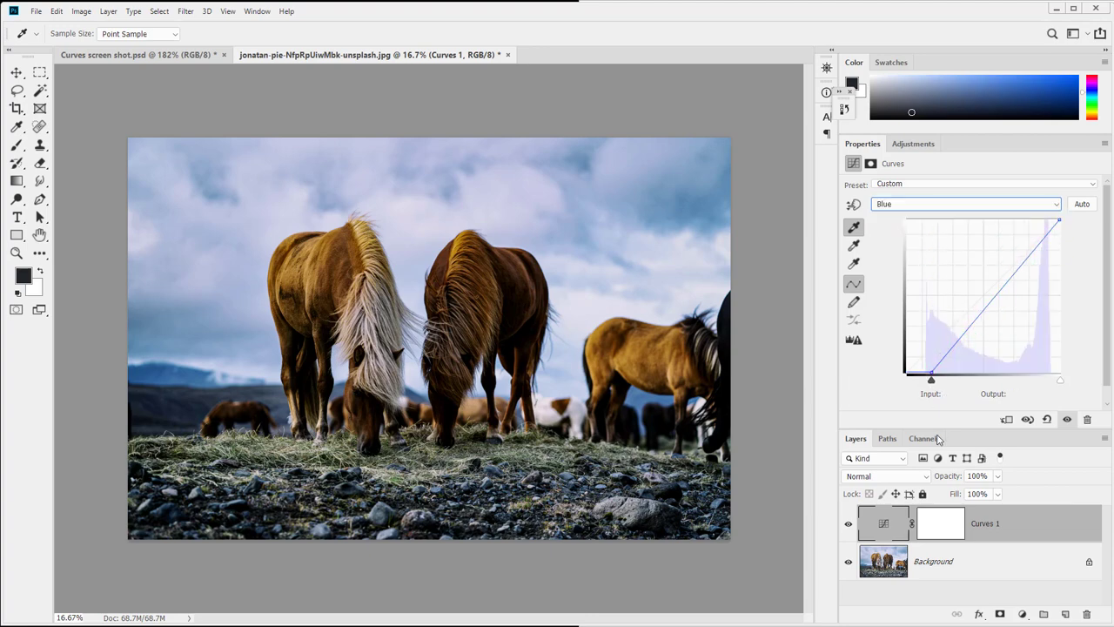
Set the shadow endpoints to input 29 on the Blue curve, 27 on Green and 25 on Red, and return to the RGB curve.
drag(932, 386, 927, 393)
click(909, 208)
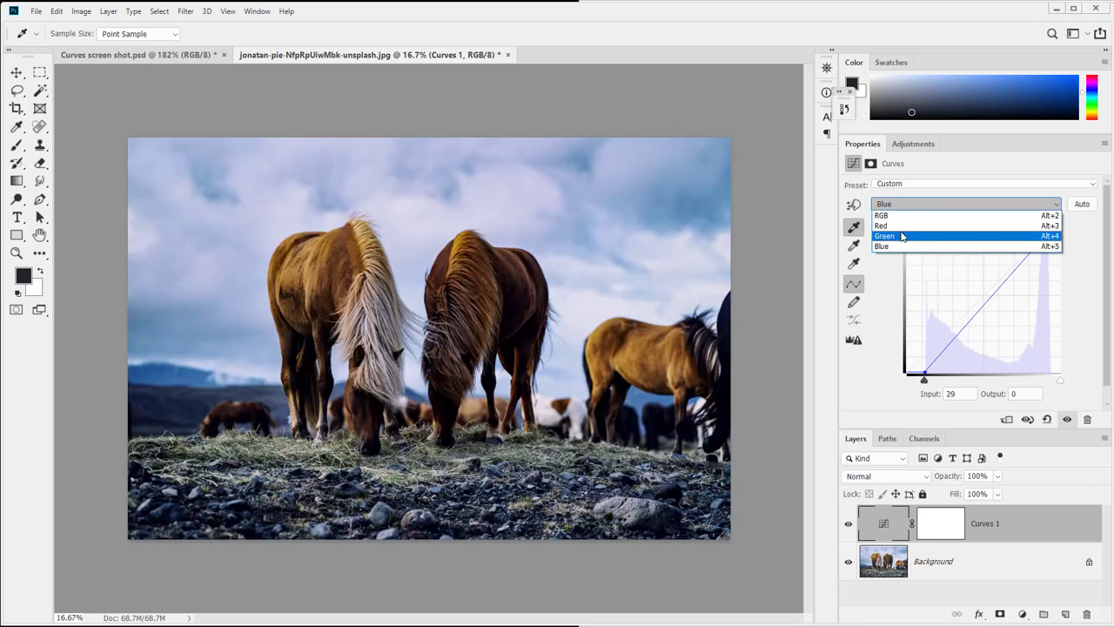
click(901, 236)
drag(927, 380, 923, 383)
click(949, 205)
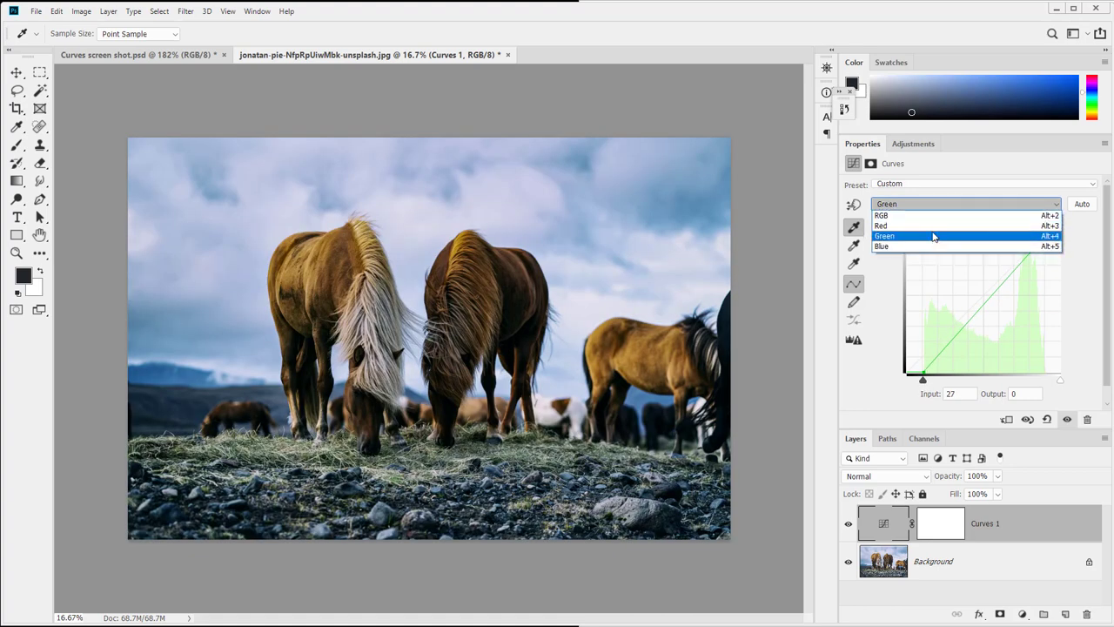
click(930, 206)
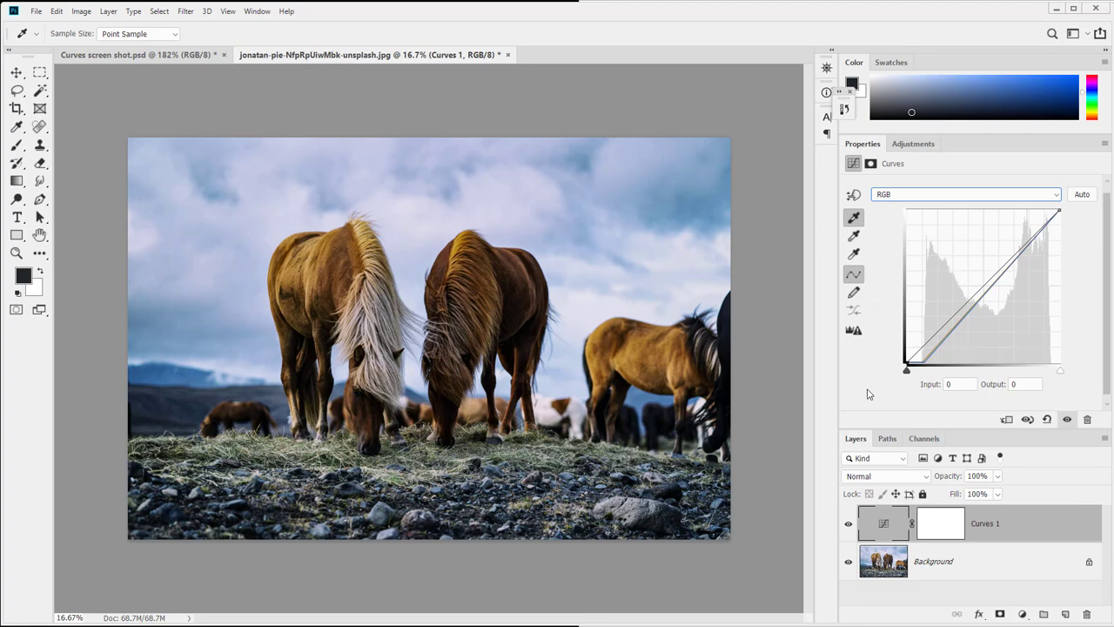
Set the white point by sampling the bright cloud above the rightmost brown horse, and review the Blue, Green and Red curves.
click(855, 257)
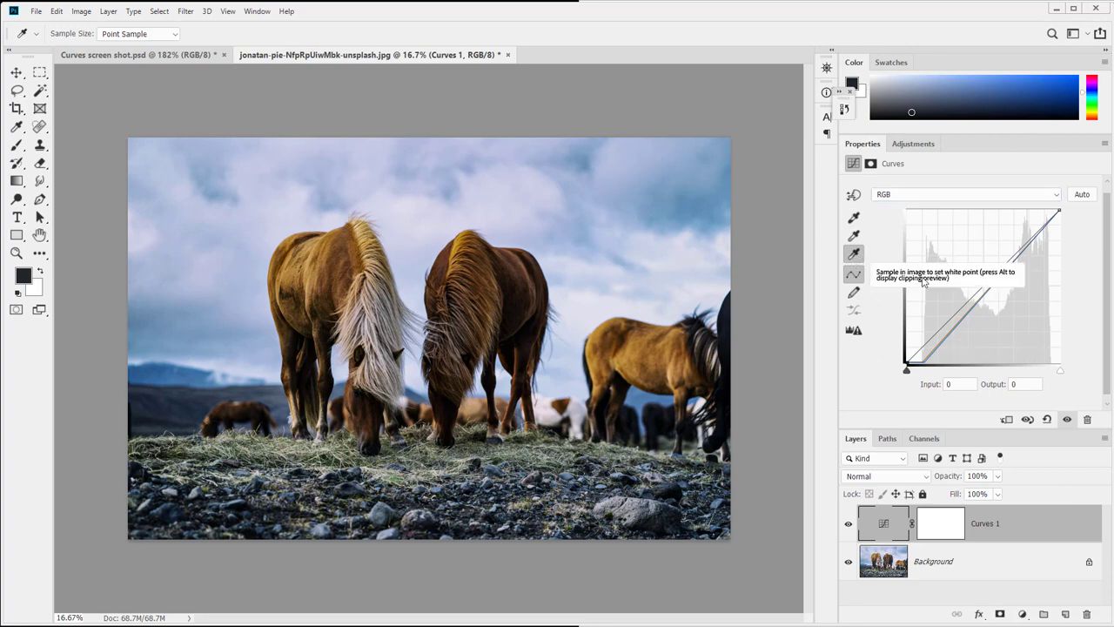
click(596, 309)
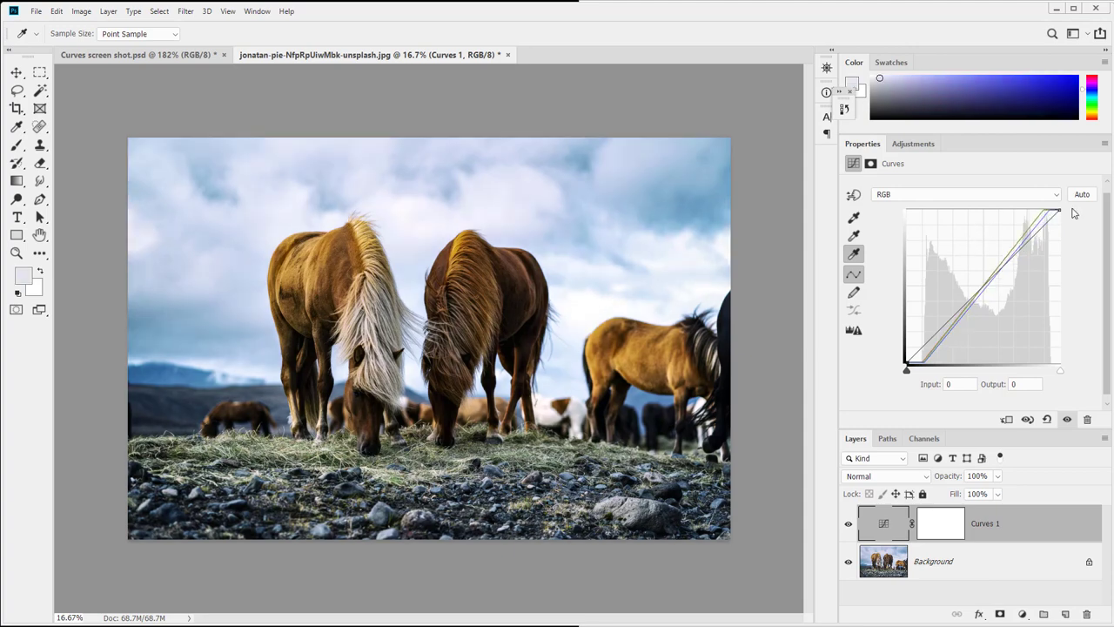
click(925, 198)
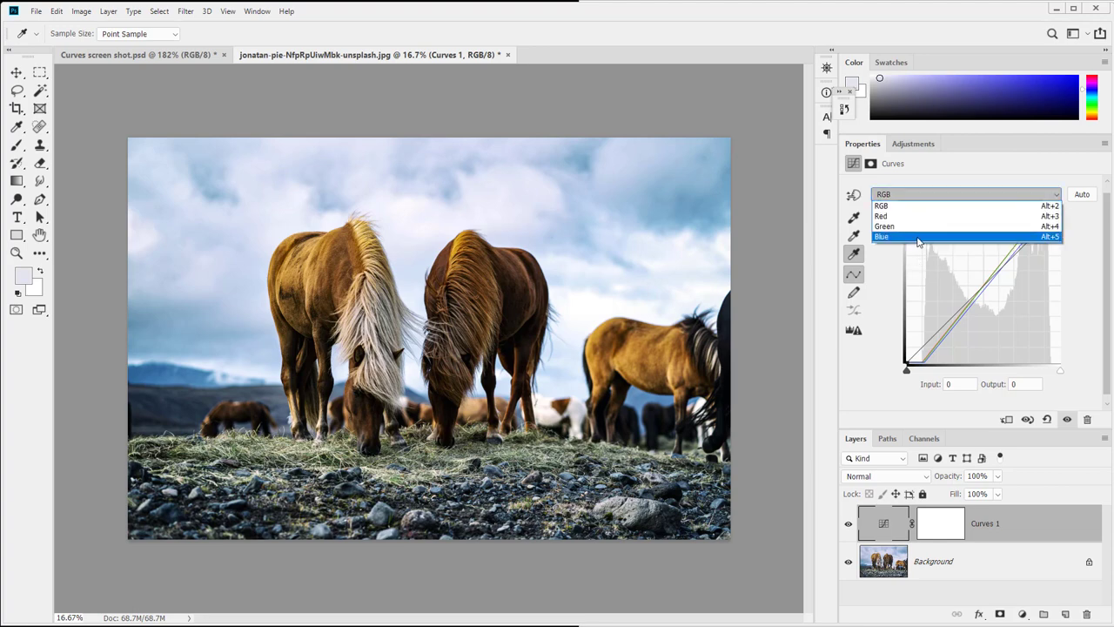
click(916, 237)
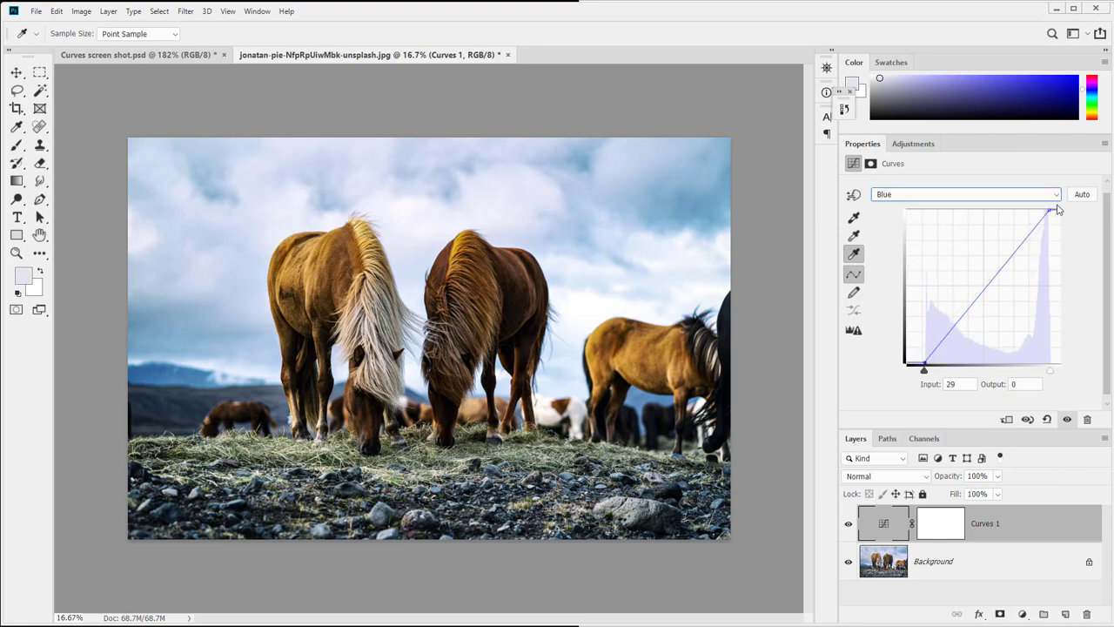
click(979, 199)
click(974, 228)
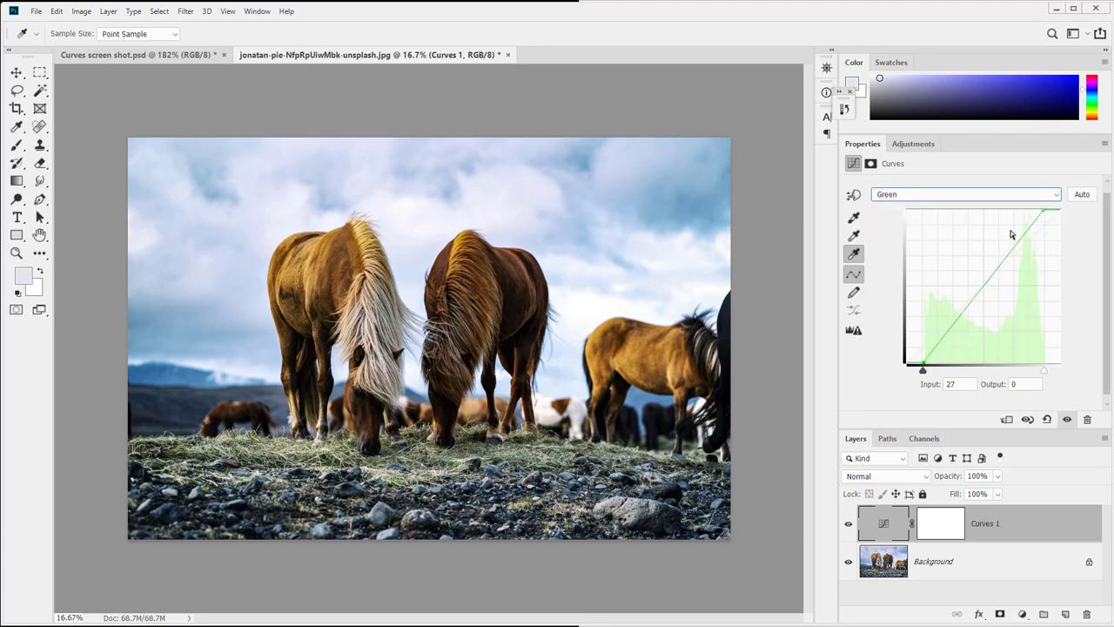
click(975, 197)
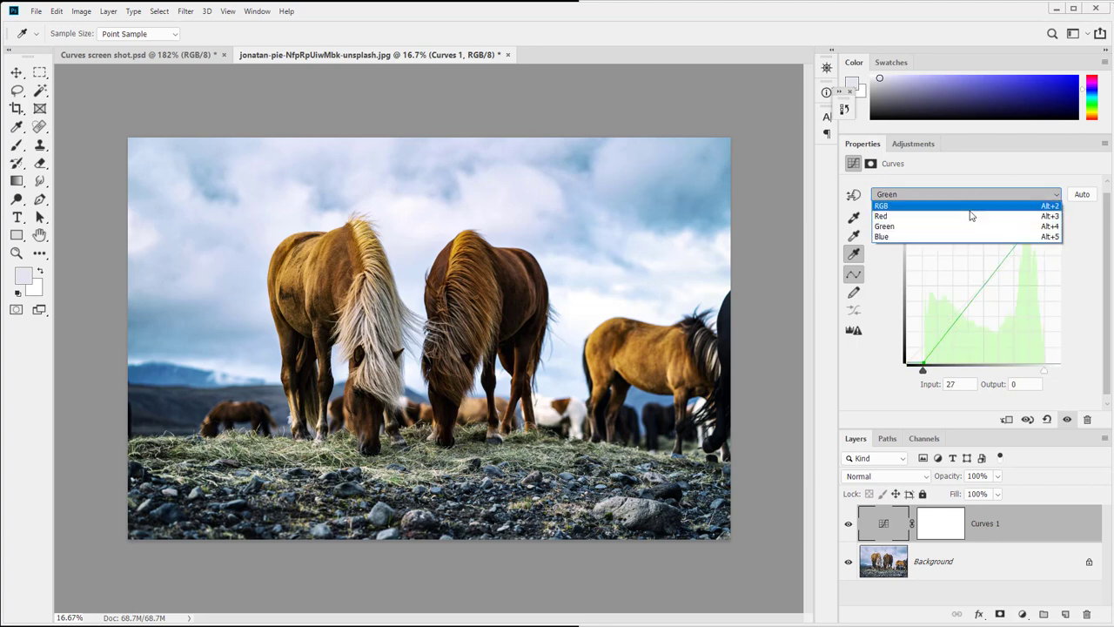
click(966, 216)
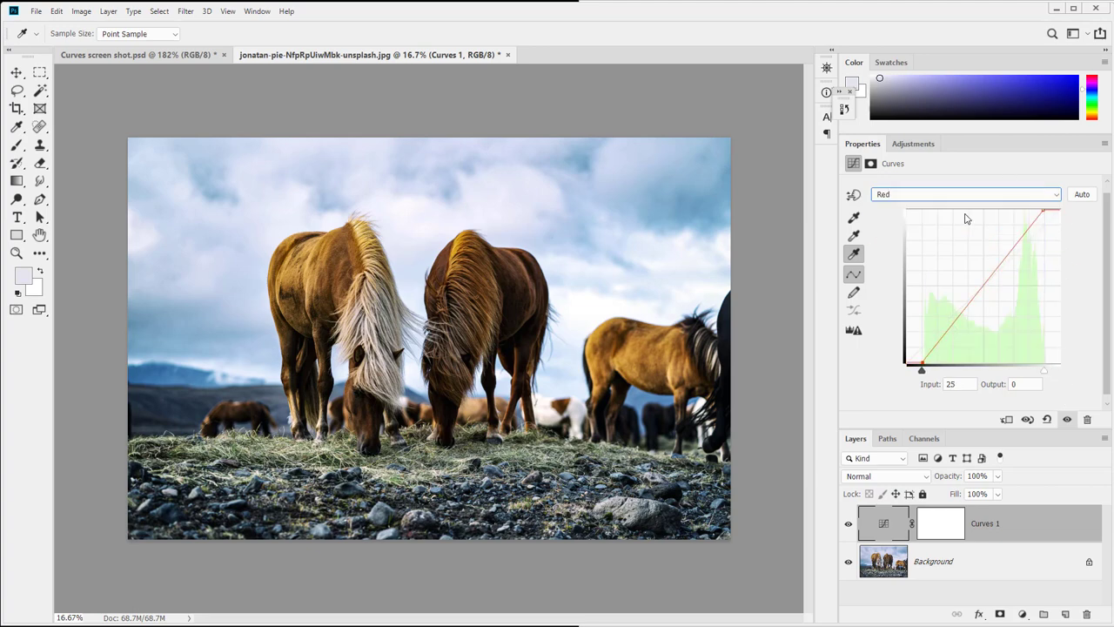
Try the Red curve's highlight endpoint at input 242, settle it at 232, and return to the RGB curve.
click(1045, 373)
drag(1045, 374, 1053, 374)
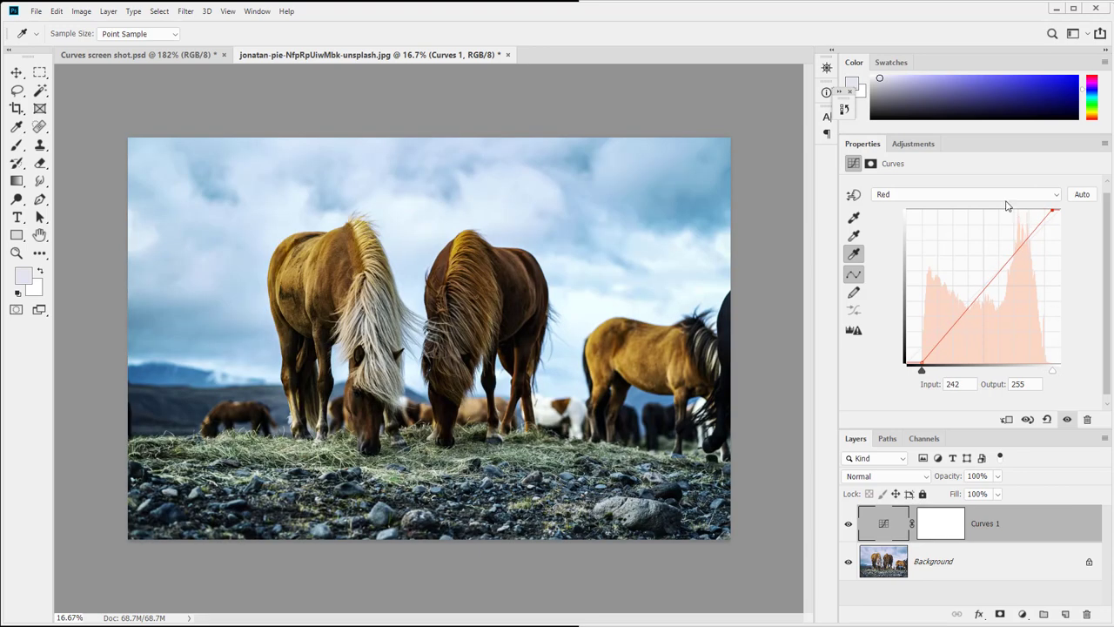
click(1006, 199)
click(1007, 205)
click(1004, 194)
click(1004, 218)
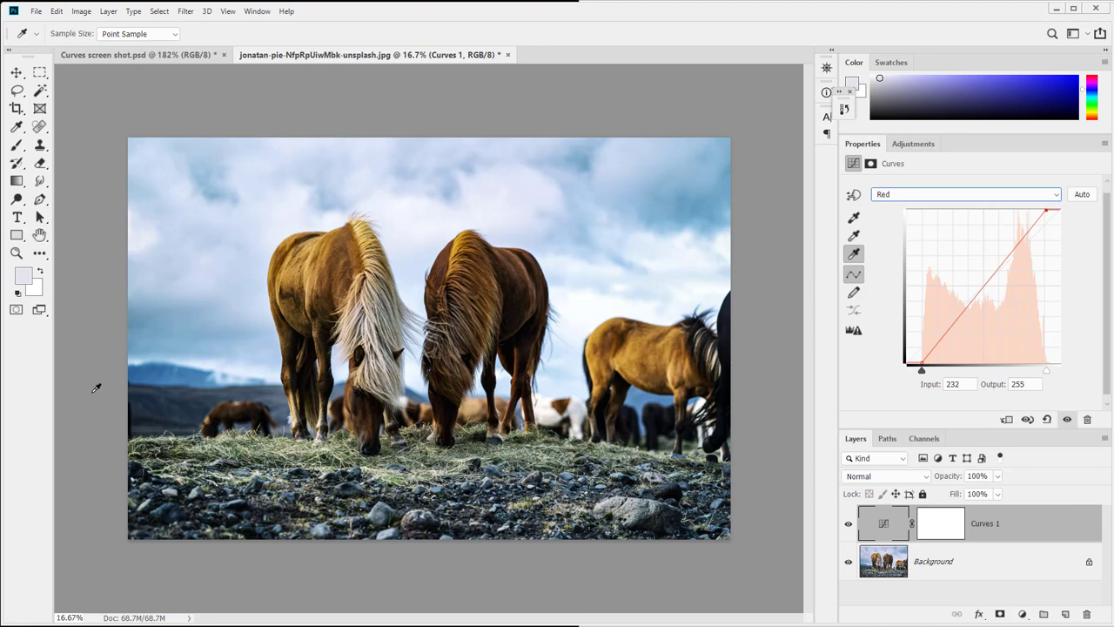
click(917, 195)
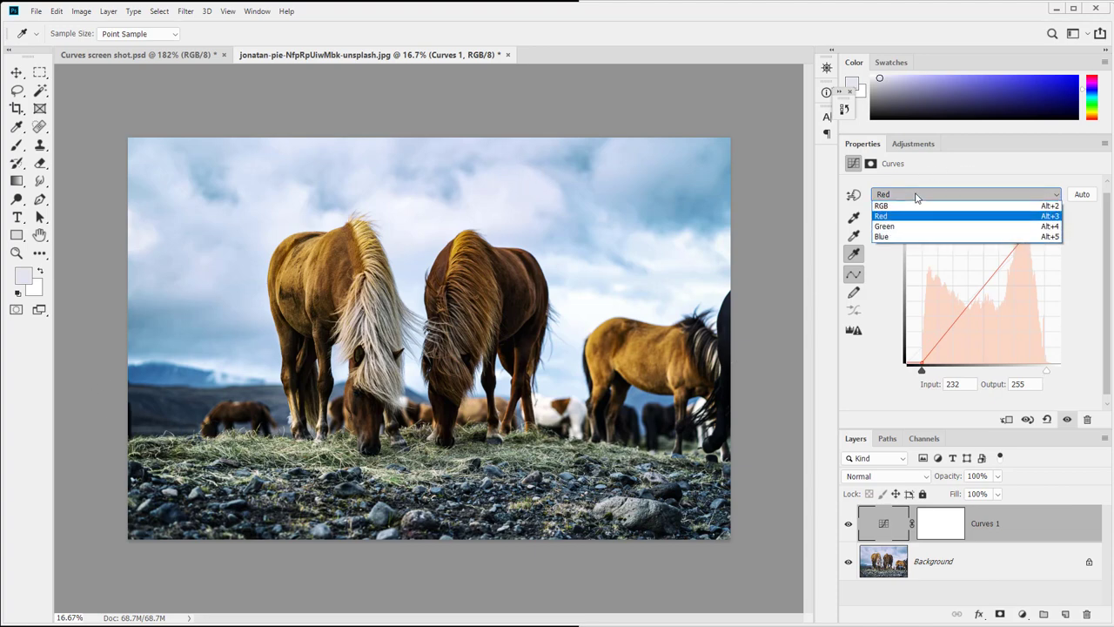
click(906, 206)
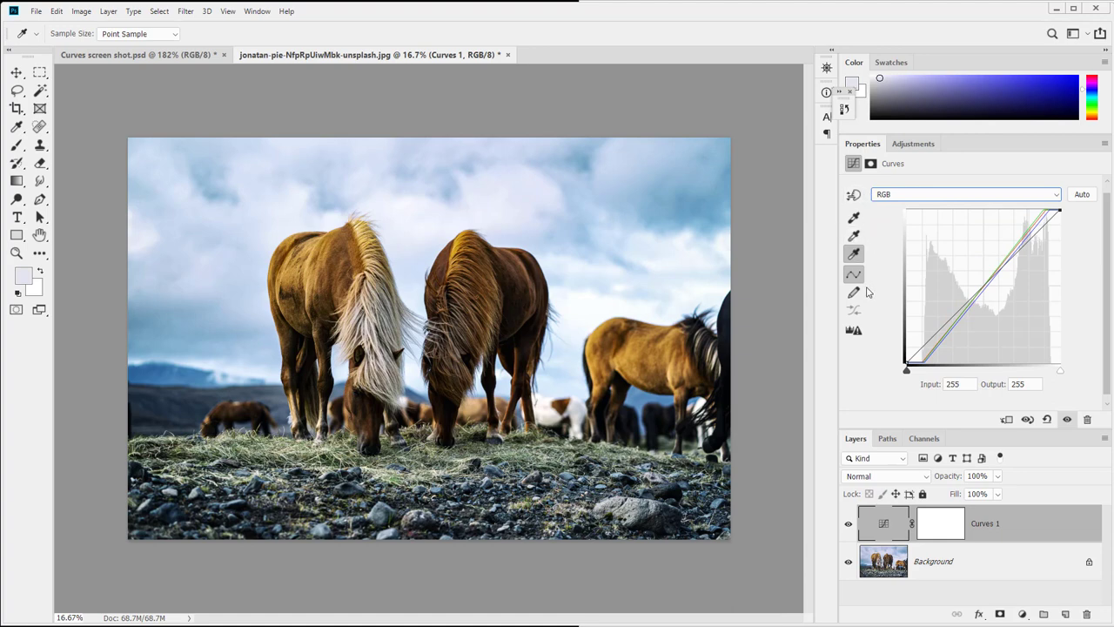
Reset the Curves adjustment and set the gray point by sampling a gray rock in the foreground below the left horse.
click(858, 241)
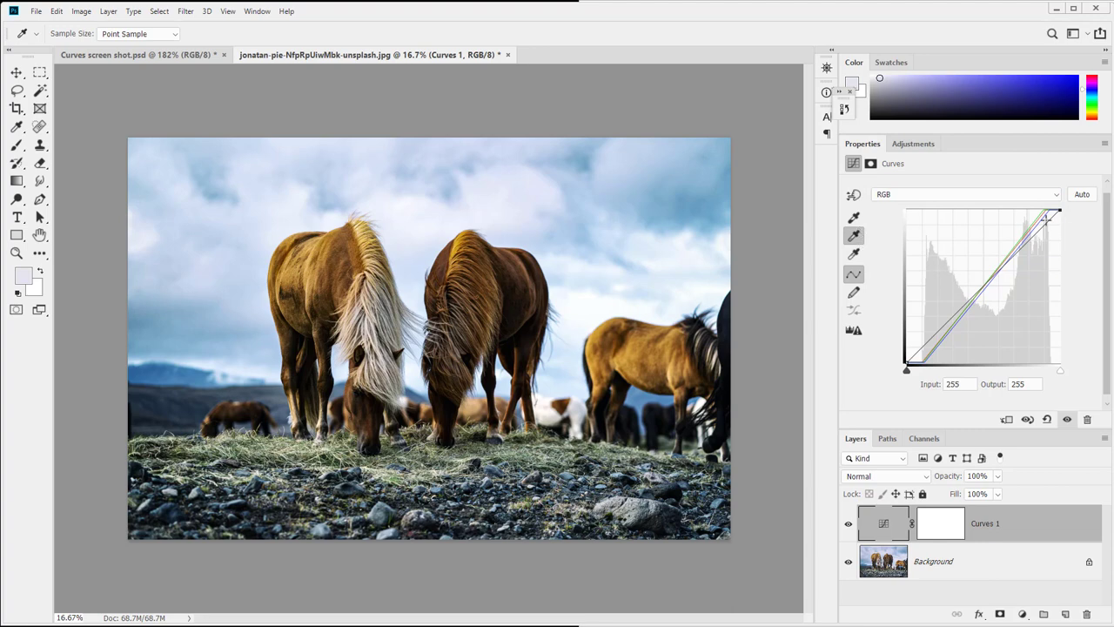
click(1048, 419)
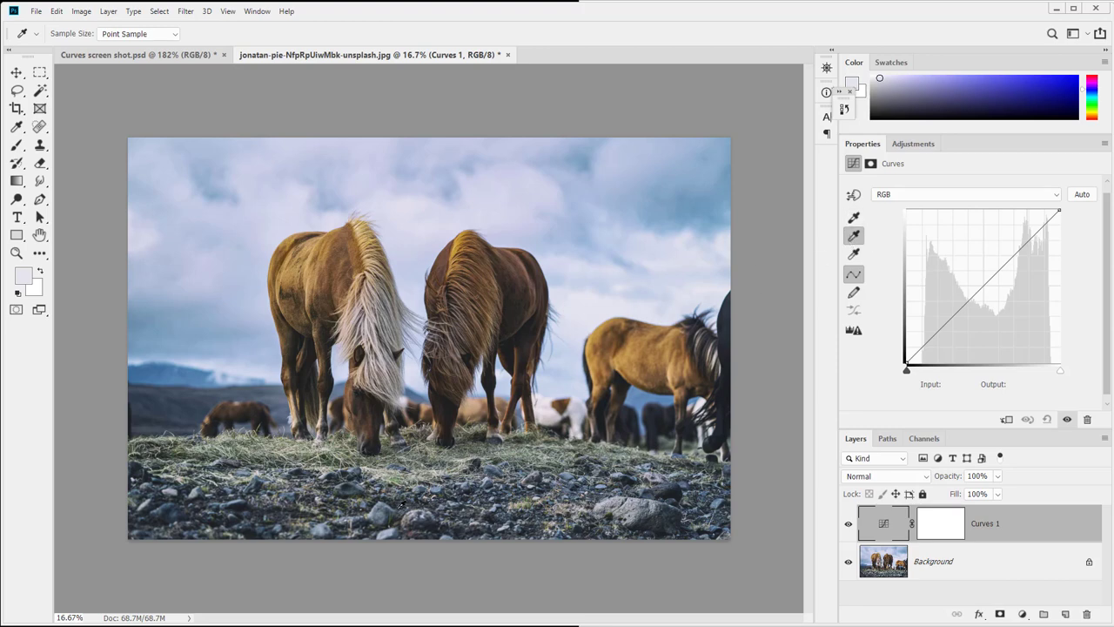
click(380, 516)
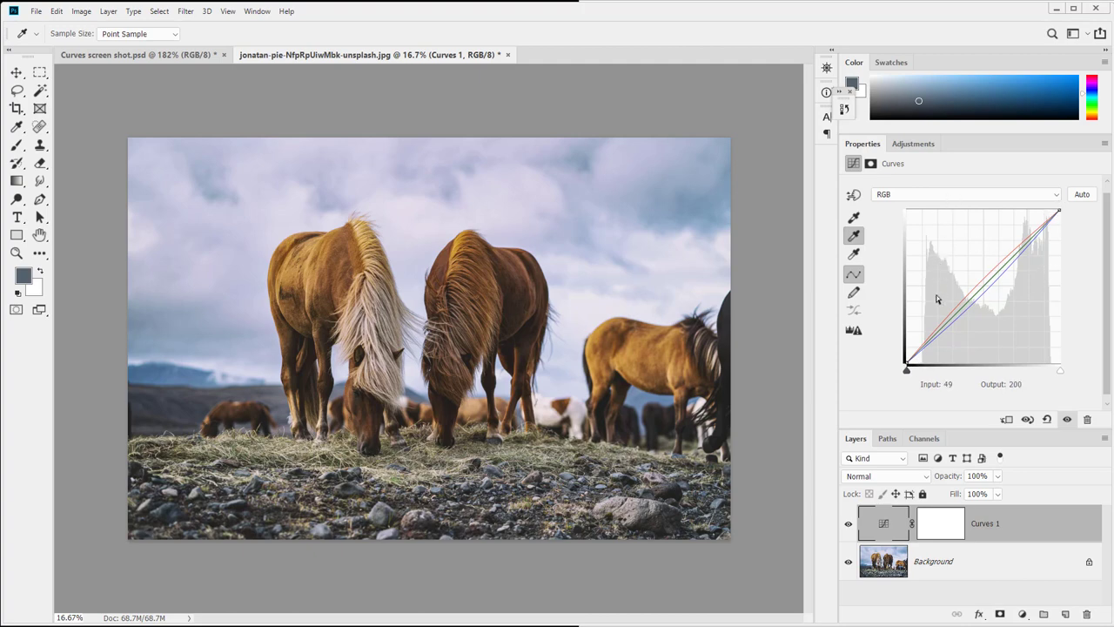
Inspect how the gray point sample bends the Red, Green and Blue curves, and return to the RGB curve.
click(963, 194)
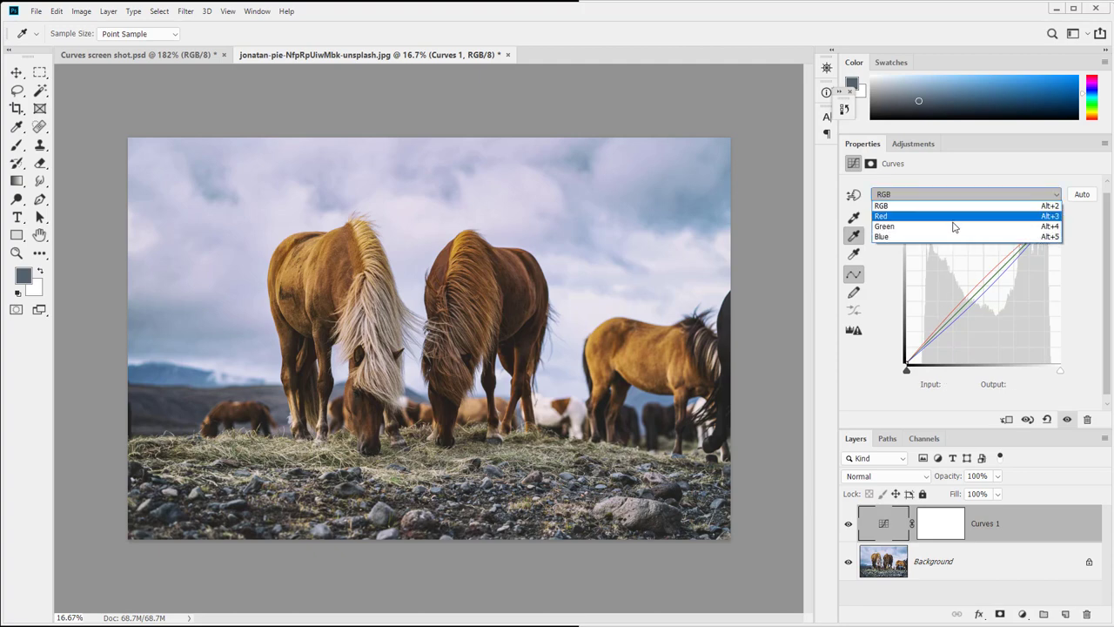
click(954, 220)
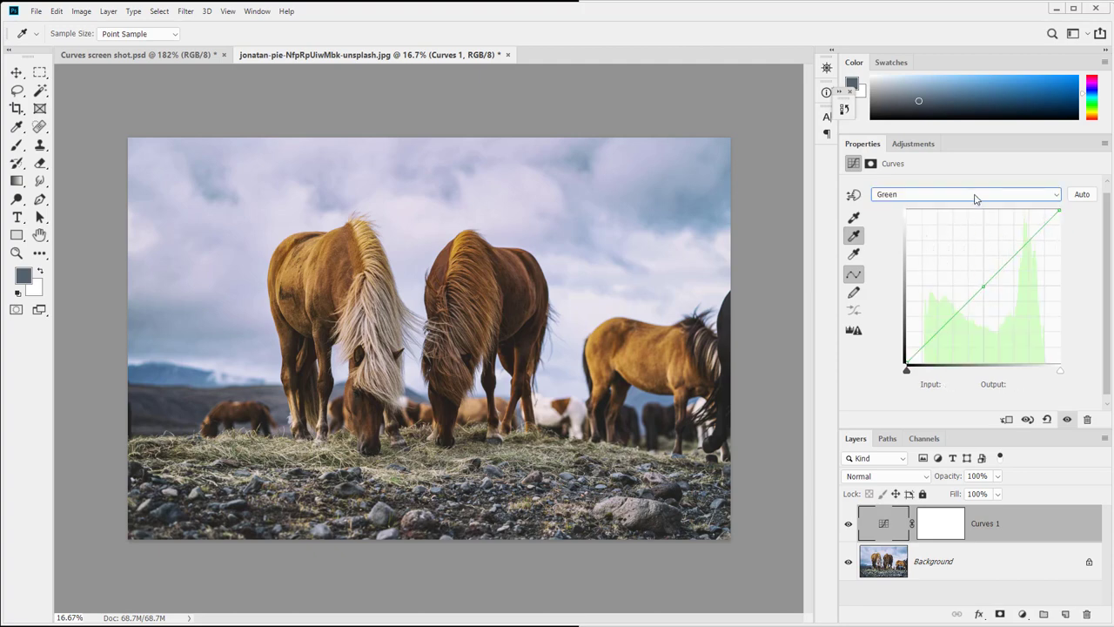
click(975, 195)
click(972, 238)
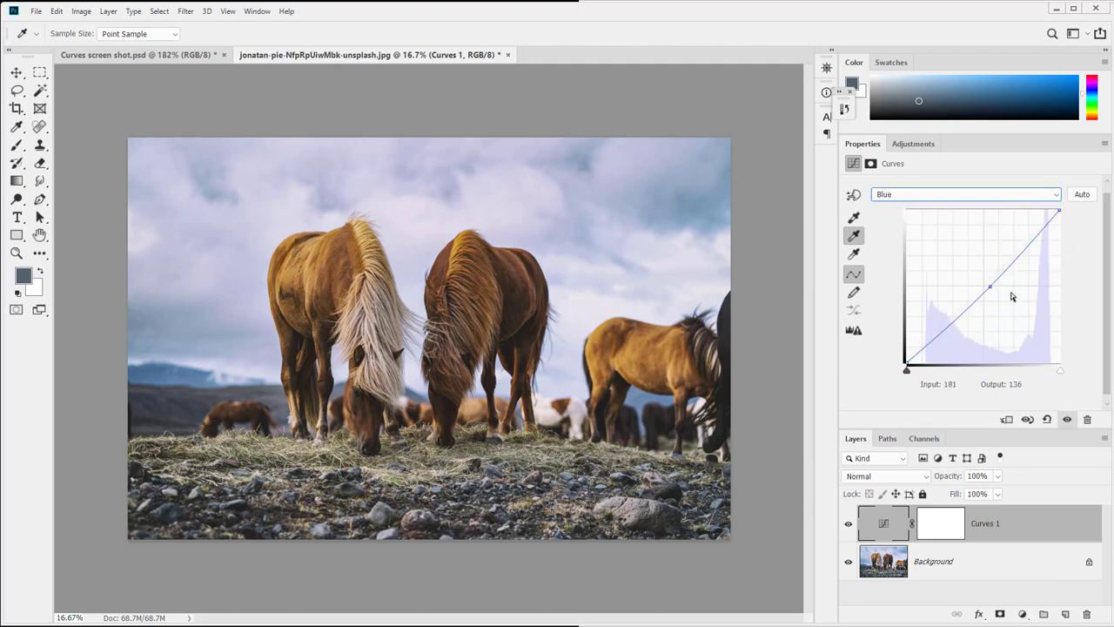
click(968, 195)
click(966, 206)
Set the black point from a dark gap between the foreground rocks and the white point from the bright cloud between the horses.
click(855, 220)
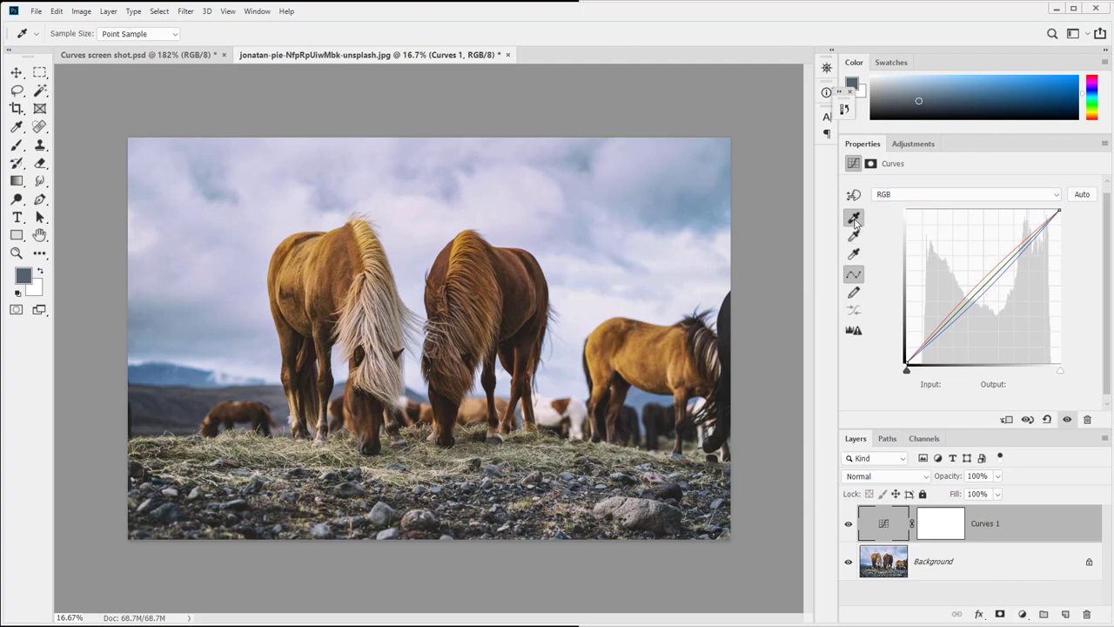
click(247, 500)
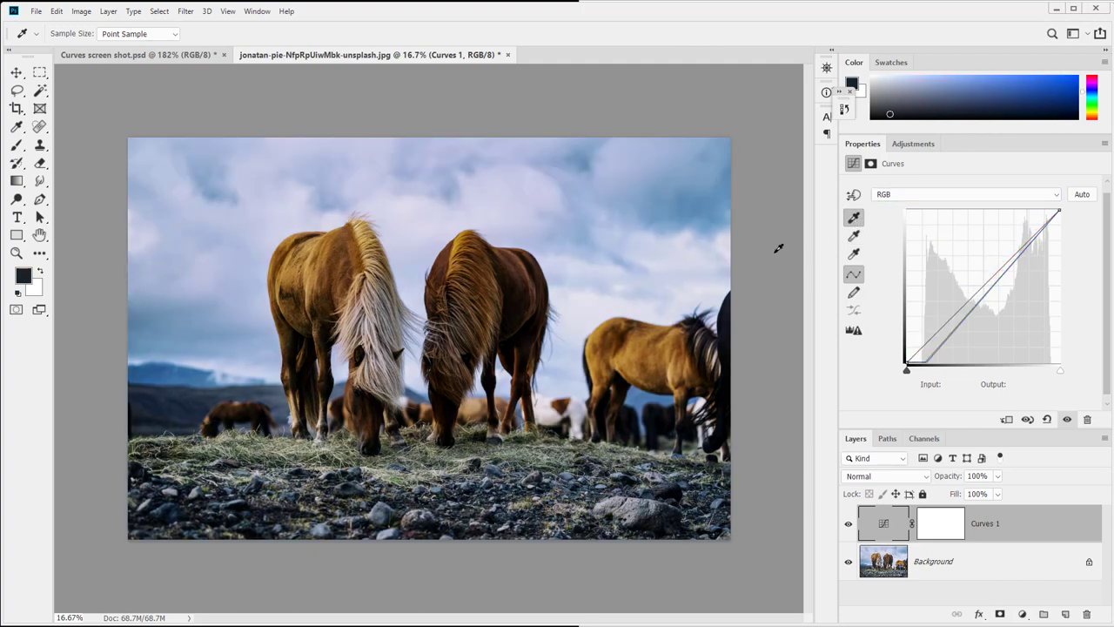
click(854, 254)
click(571, 292)
Inspect the Blue curve and preview the shadow clipping at the Green curve's black endpoint.
click(961, 195)
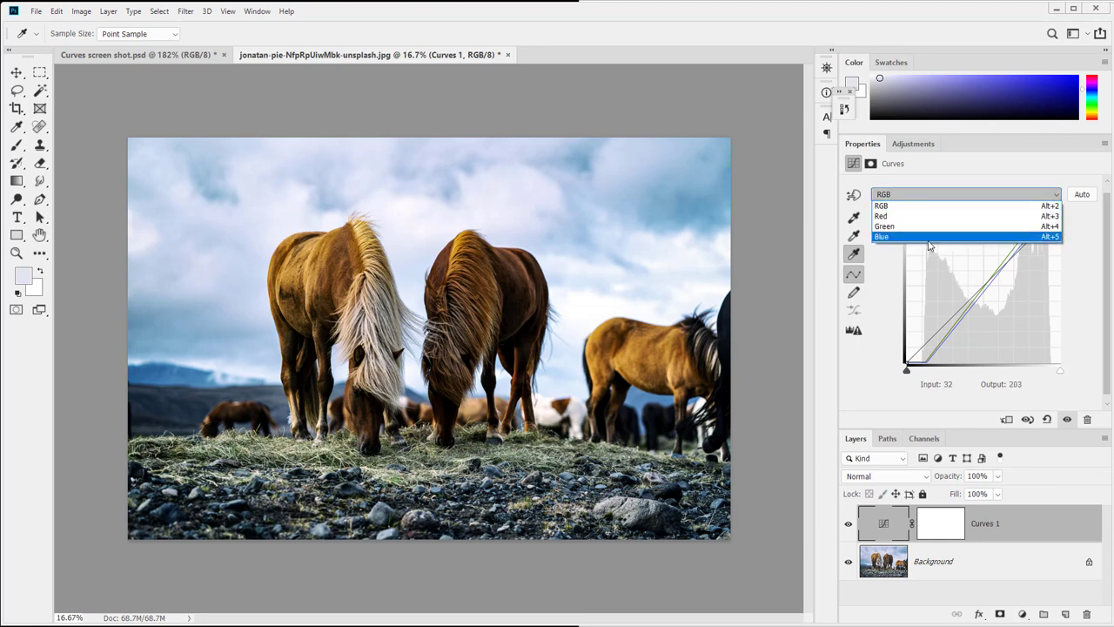
click(928, 239)
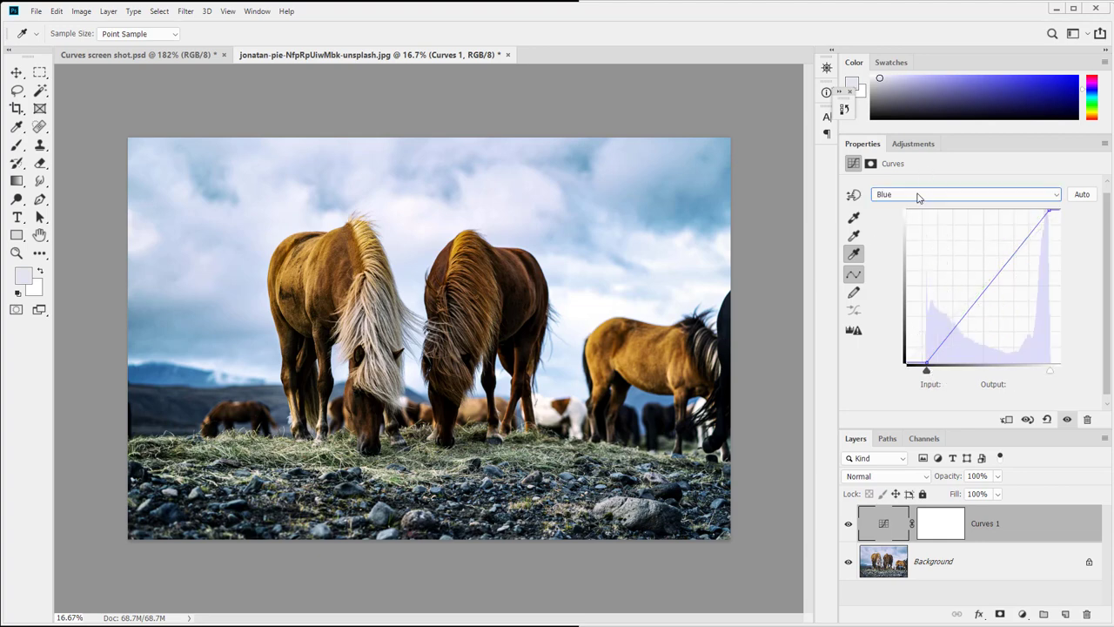
click(918, 195)
click(916, 225)
click(925, 371)
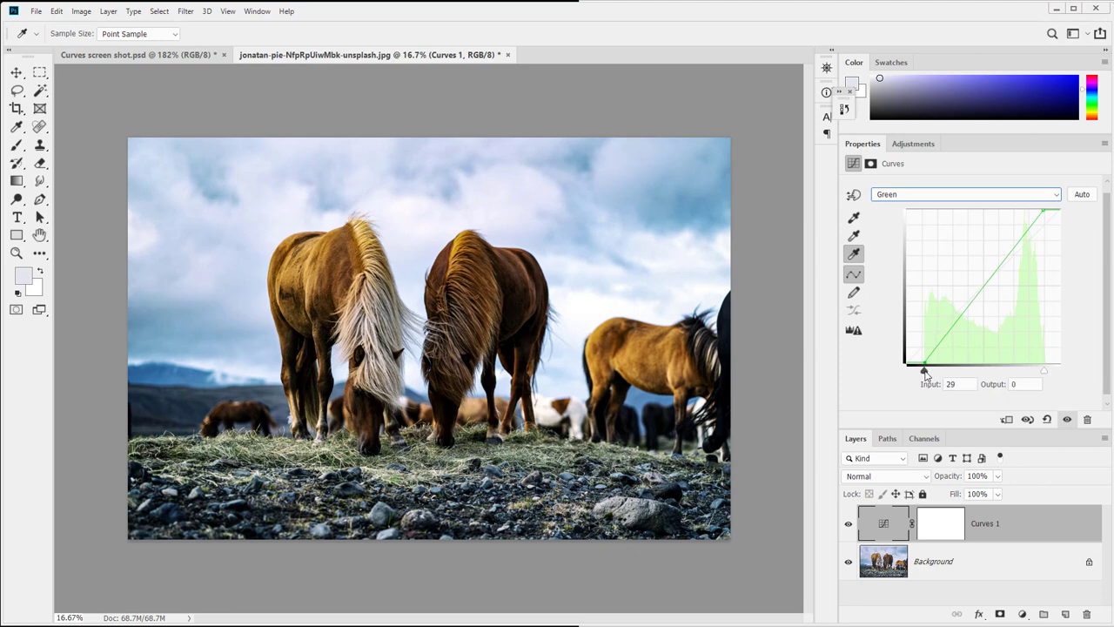
key(alt)
drag(925, 372, 925, 372)
Set the Red curve's shadow endpoint to input 23 while previewing the clipped areas.
click(926, 194)
click(910, 217)
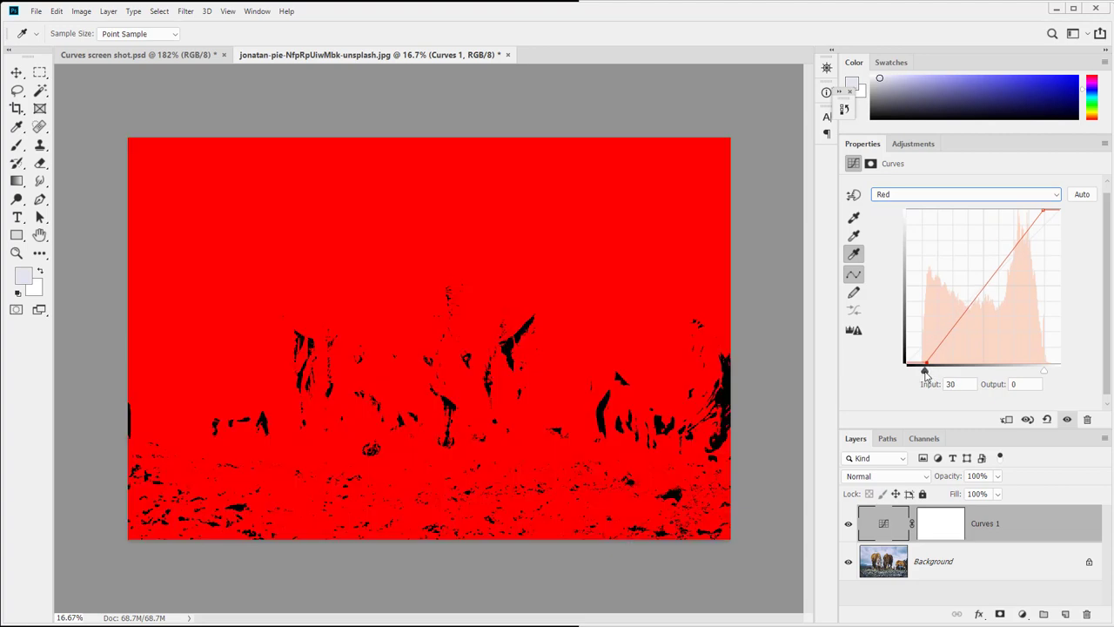
key(alt)
drag(925, 371, 920, 373)
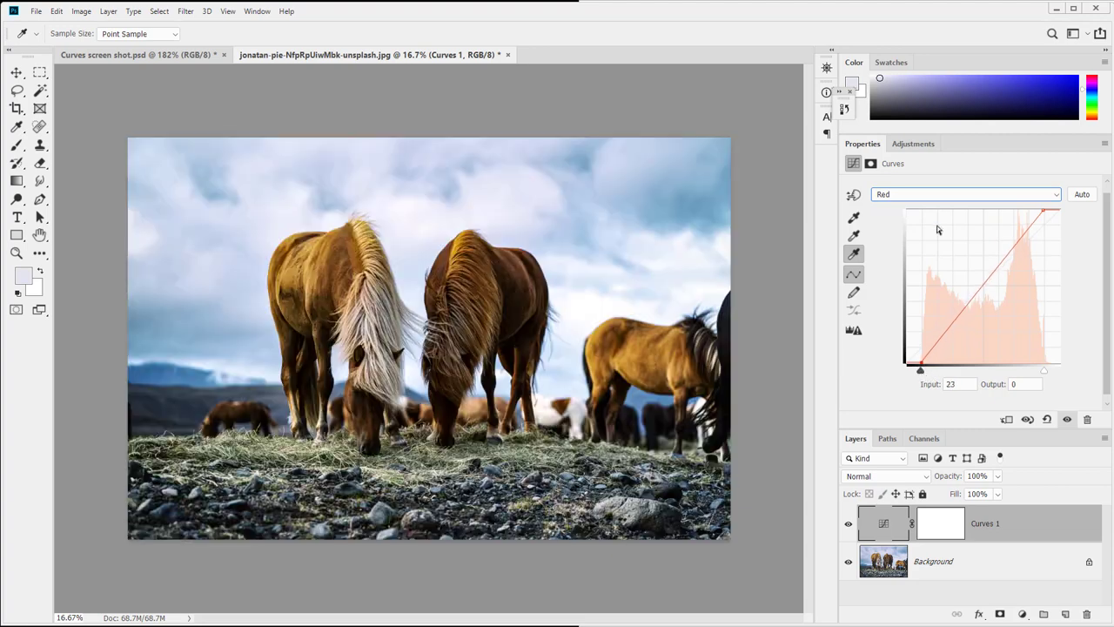
Set the Green curve's shadow endpoint to input 25 using the clipping preview, and return to the Red curve.
click(935, 193)
click(928, 226)
key(alt)
drag(924, 372, 922, 373)
click(936, 193)
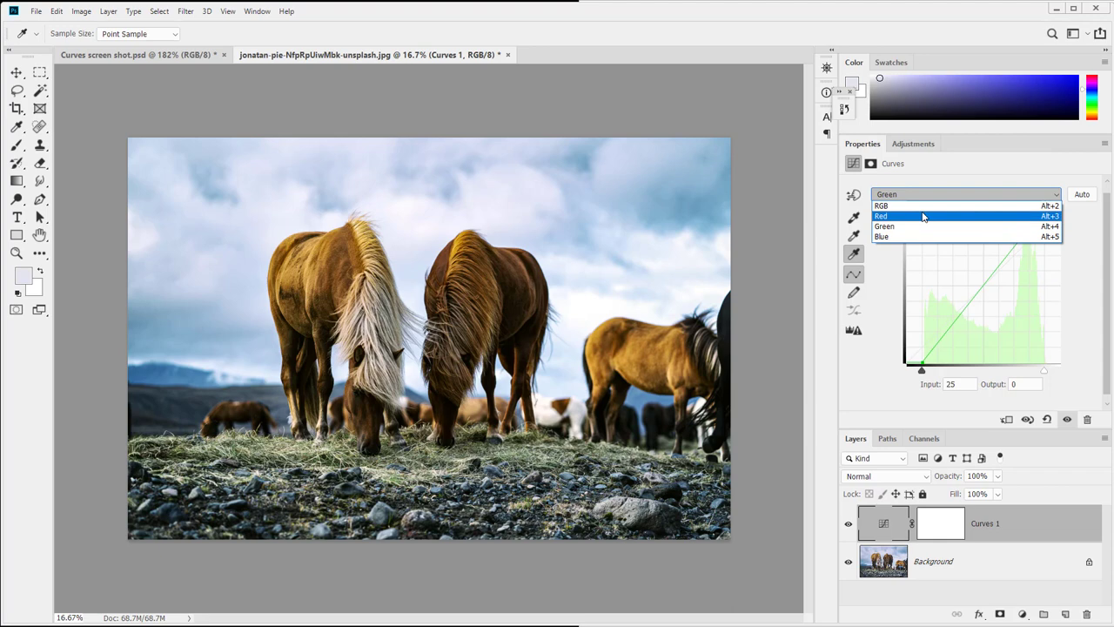
click(925, 212)
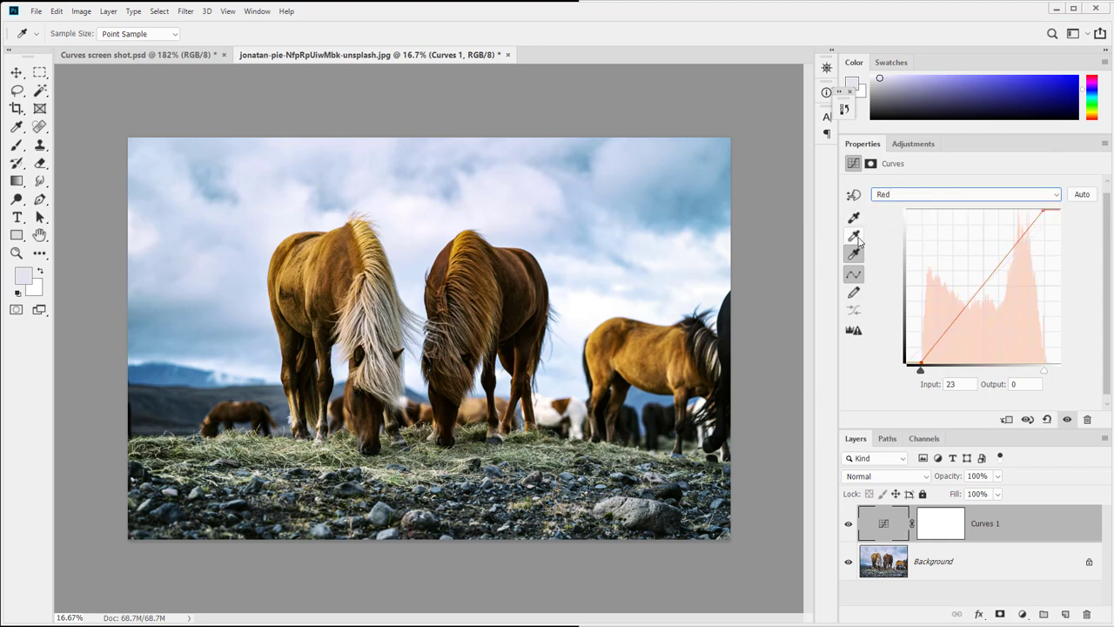
Set the gray point eyedropper's target midtone color to the blue 2363ce without saving it as the default.
double_click(854, 236)
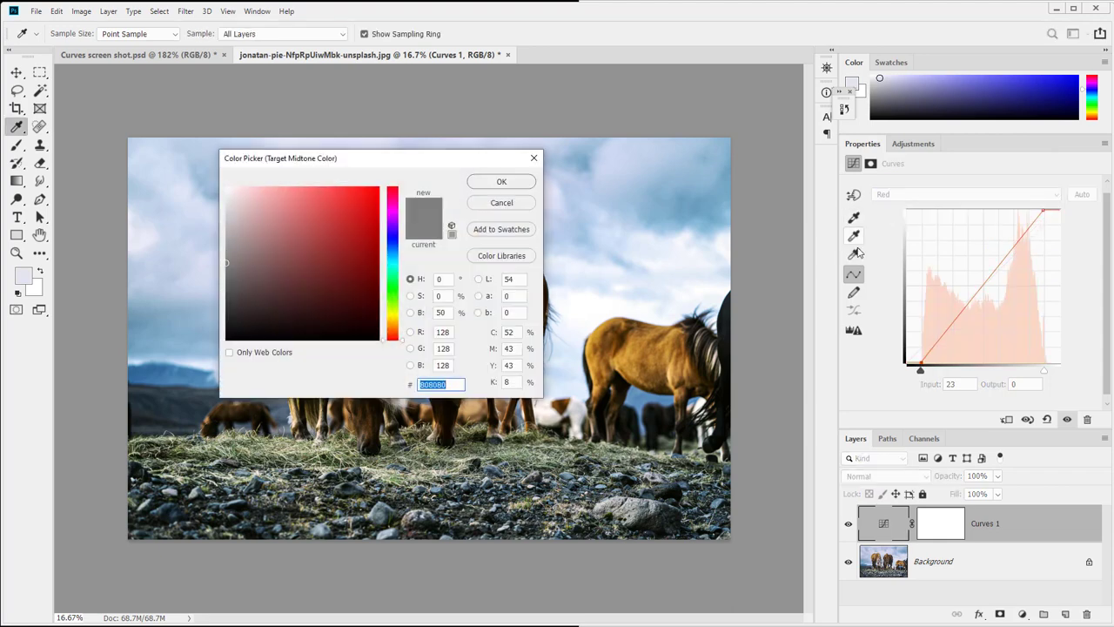
double_click(448, 312)
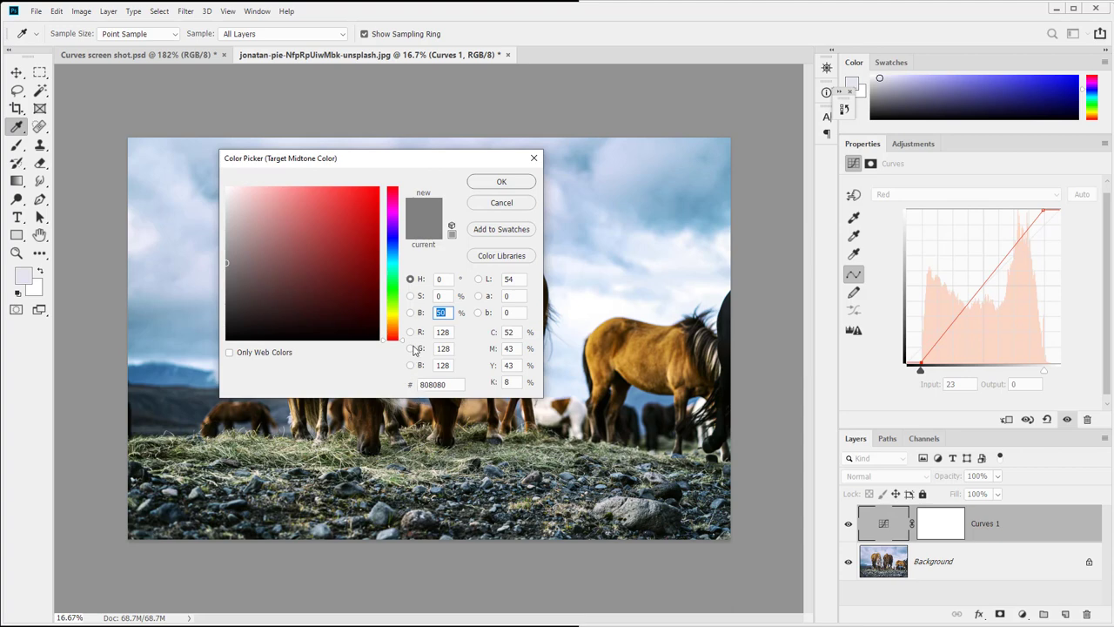
click(399, 247)
click(343, 223)
drag(343, 223, 353, 216)
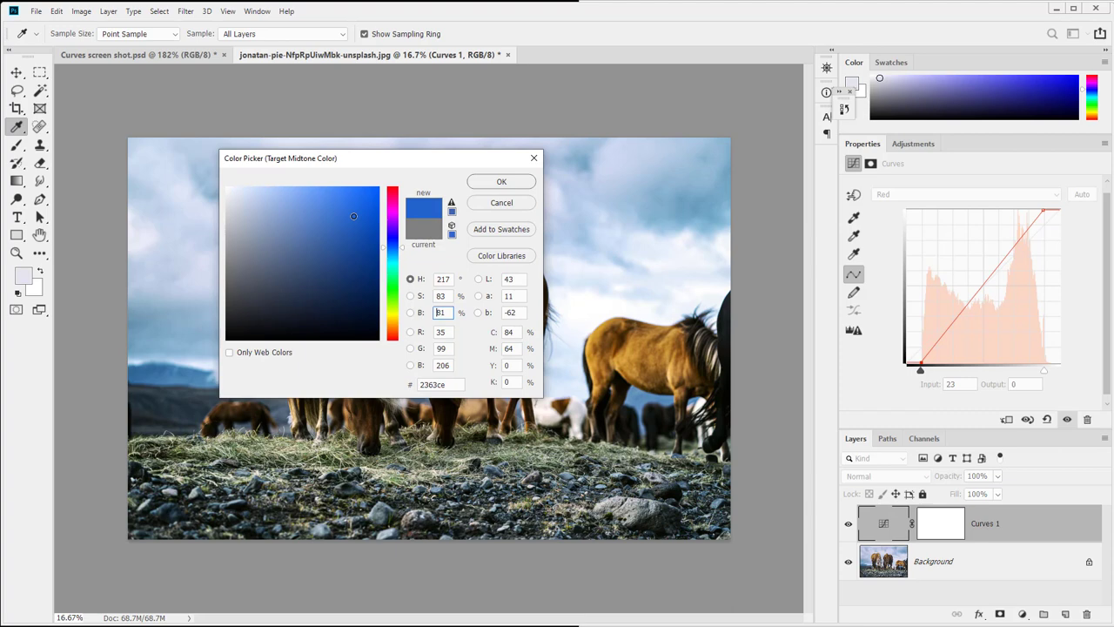
click(501, 181)
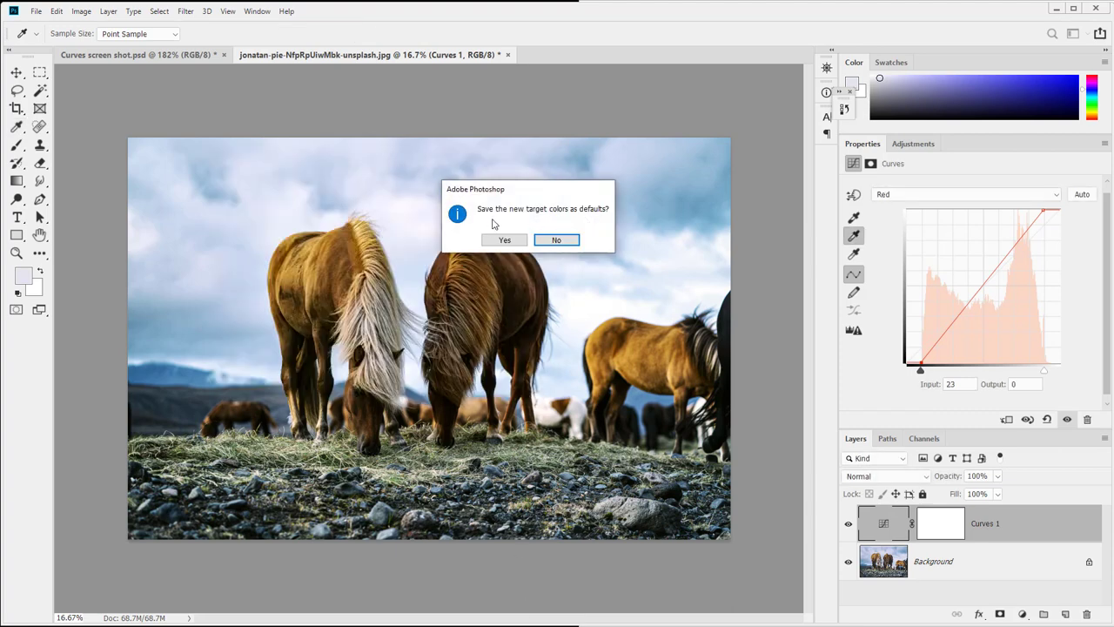
click(562, 240)
Check which target midtone color the gray point eyedropper uses on this Curves layer, leaving it as it is.
double_click(854, 235)
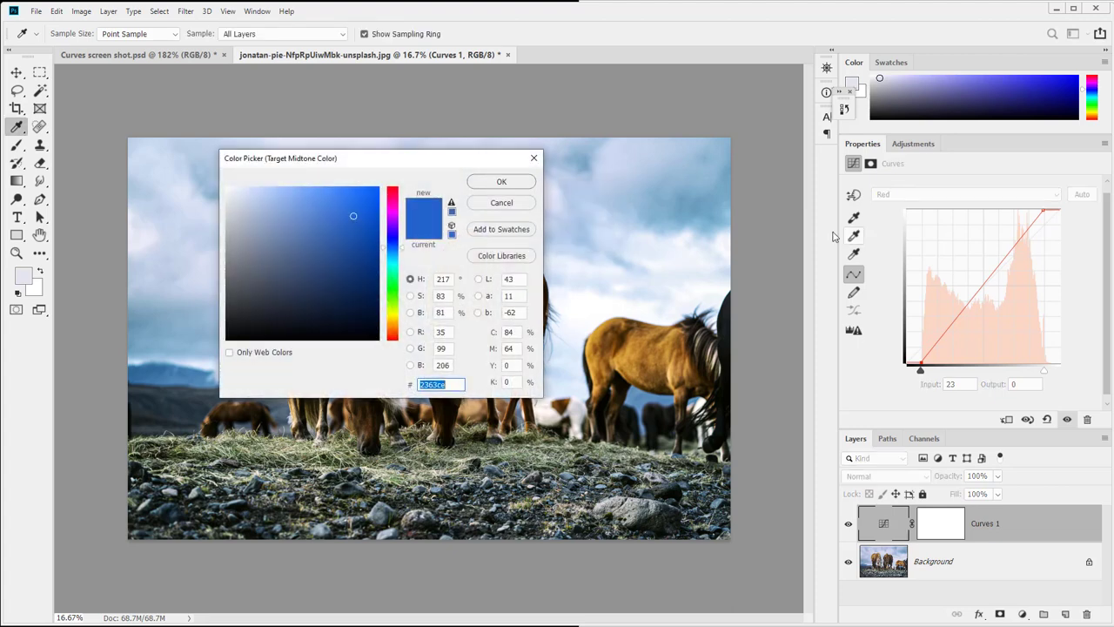
click(502, 204)
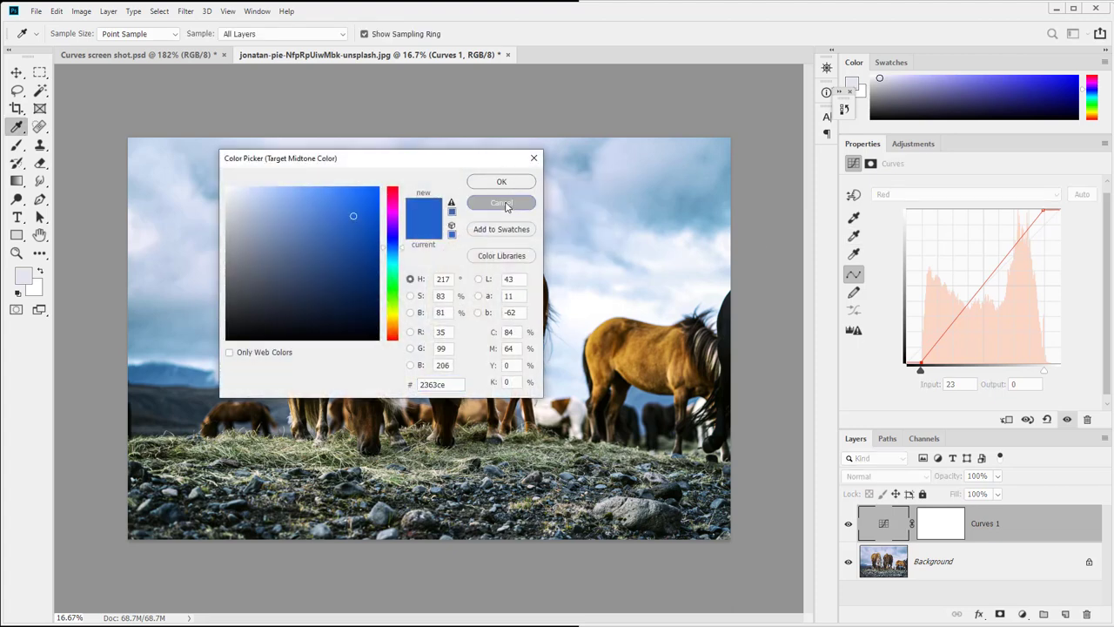
click(853, 238)
double_click(853, 238)
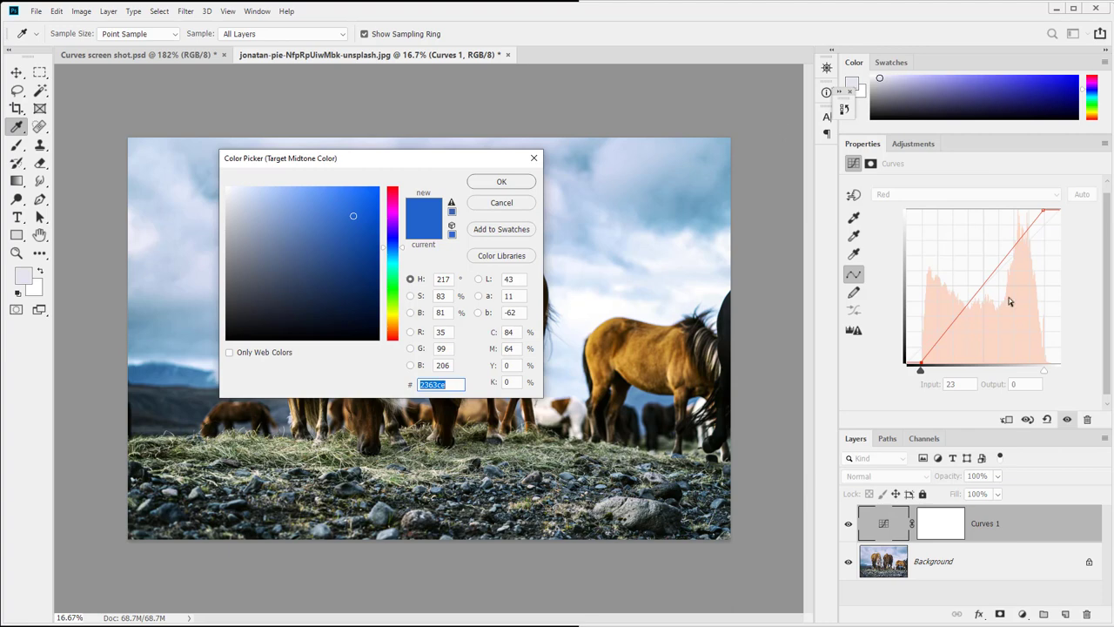
click(533, 158)
click(851, 237)
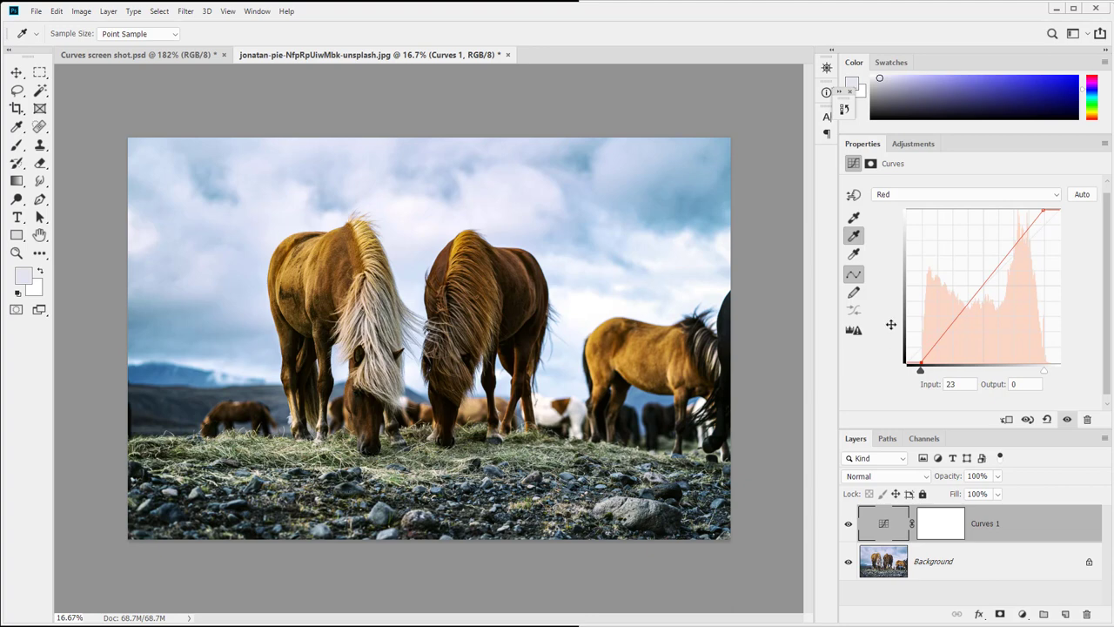
Add a second Curves adjustment layer and check its target midtone color without changing it.
click(1022, 615)
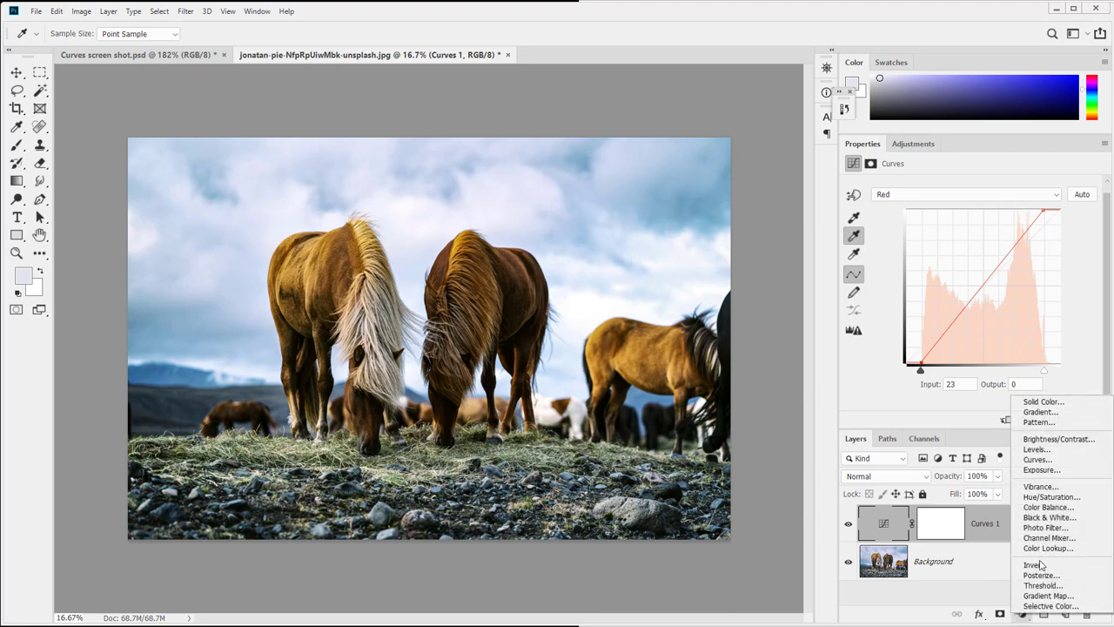
click(1074, 458)
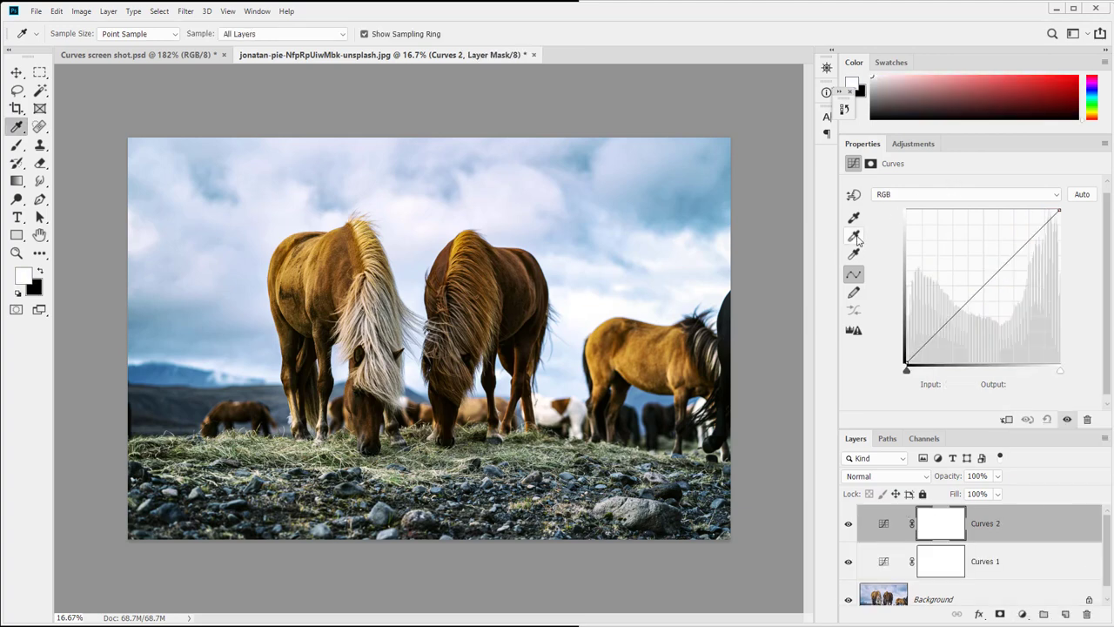
double_click(854, 236)
click(515, 206)
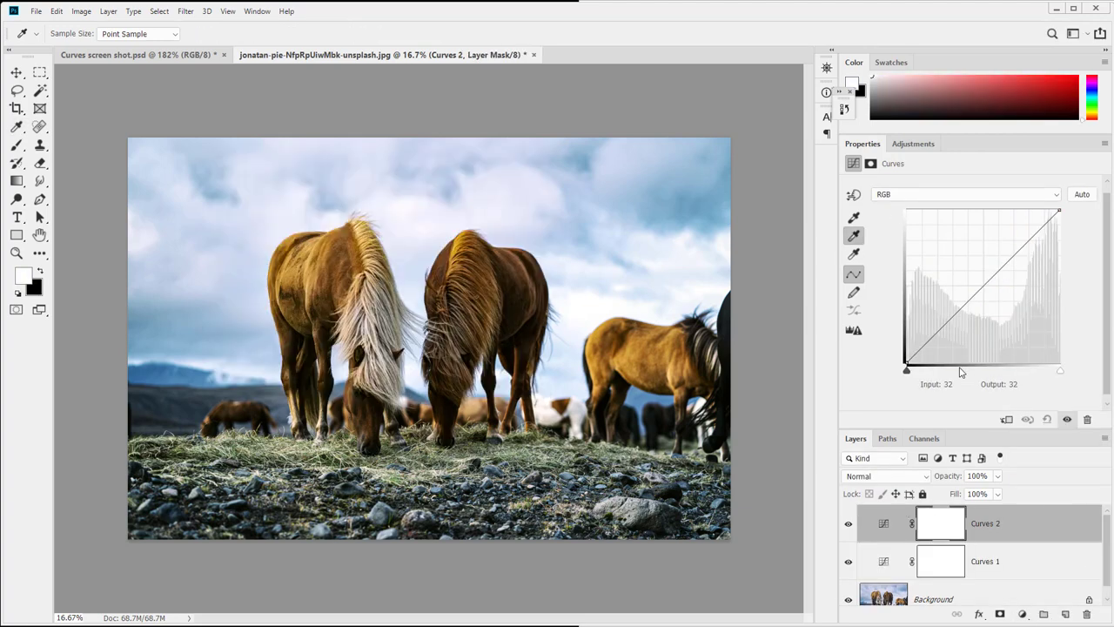
Set the second Curves layer's target midtone color to the red ea1818 and save it as the default.
double_click(854, 235)
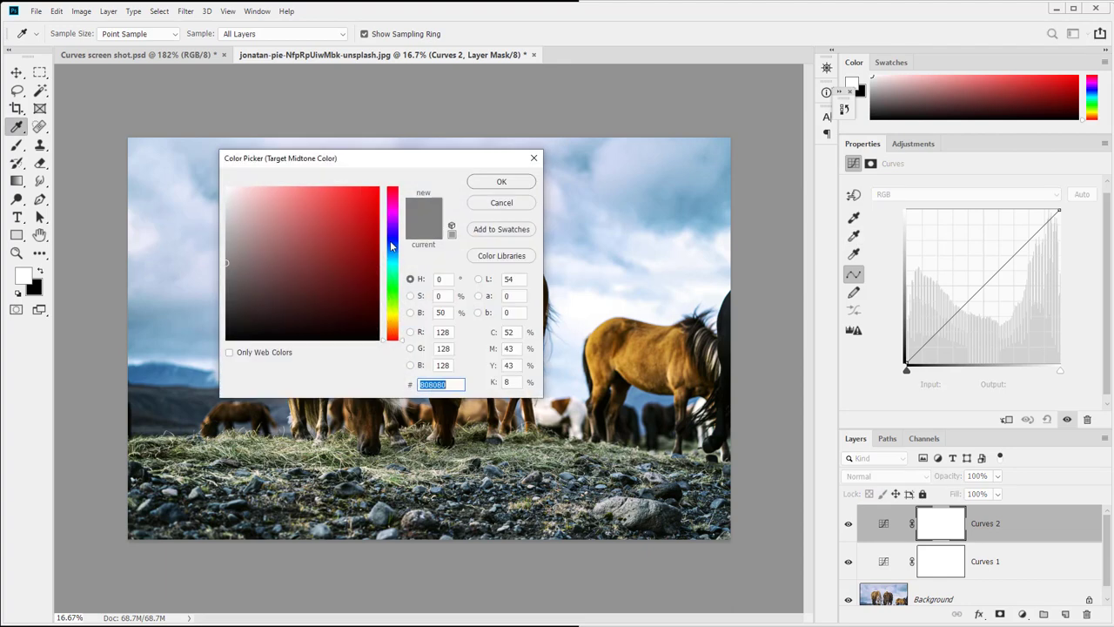
click(364, 199)
click(497, 182)
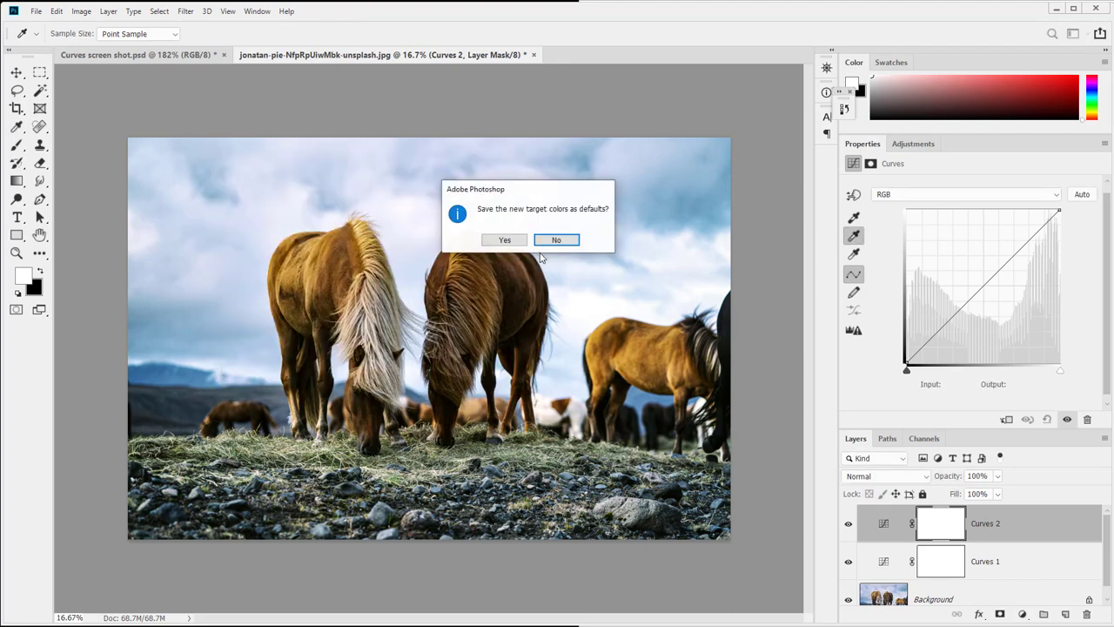
click(509, 242)
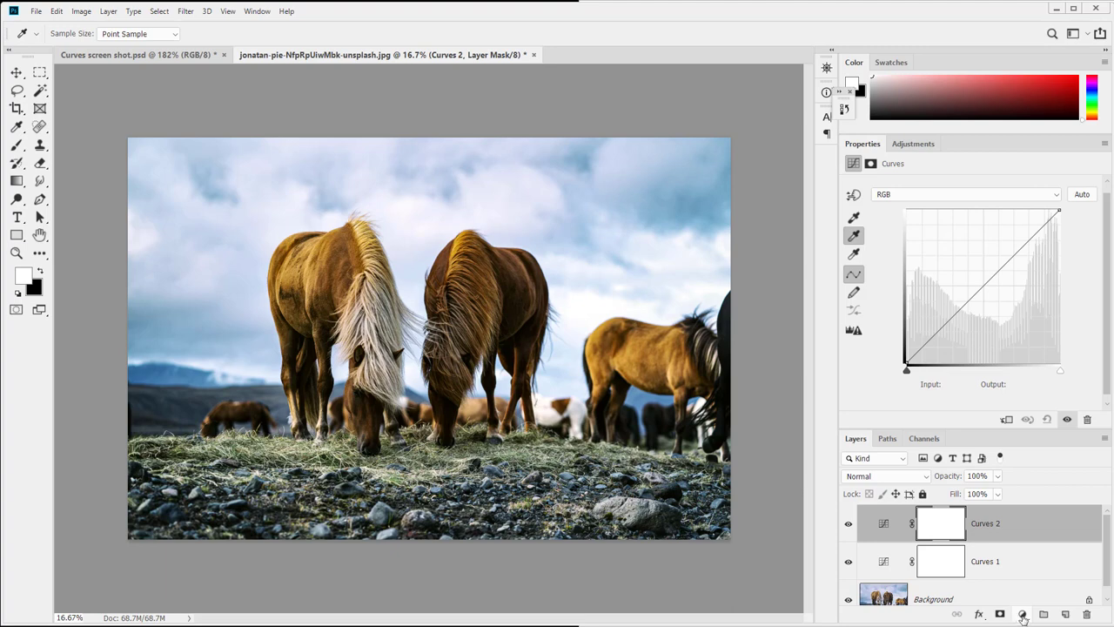
Add a third Curves adjustment layer and open its gray point's target midtone color.
click(1023, 617)
click(1036, 461)
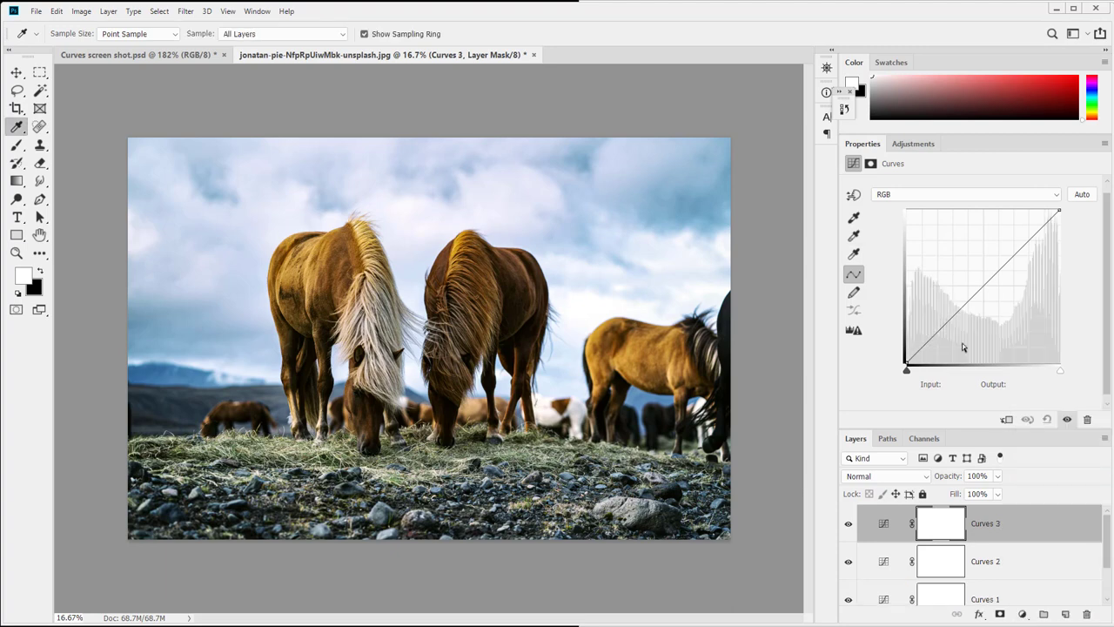
double_click(855, 239)
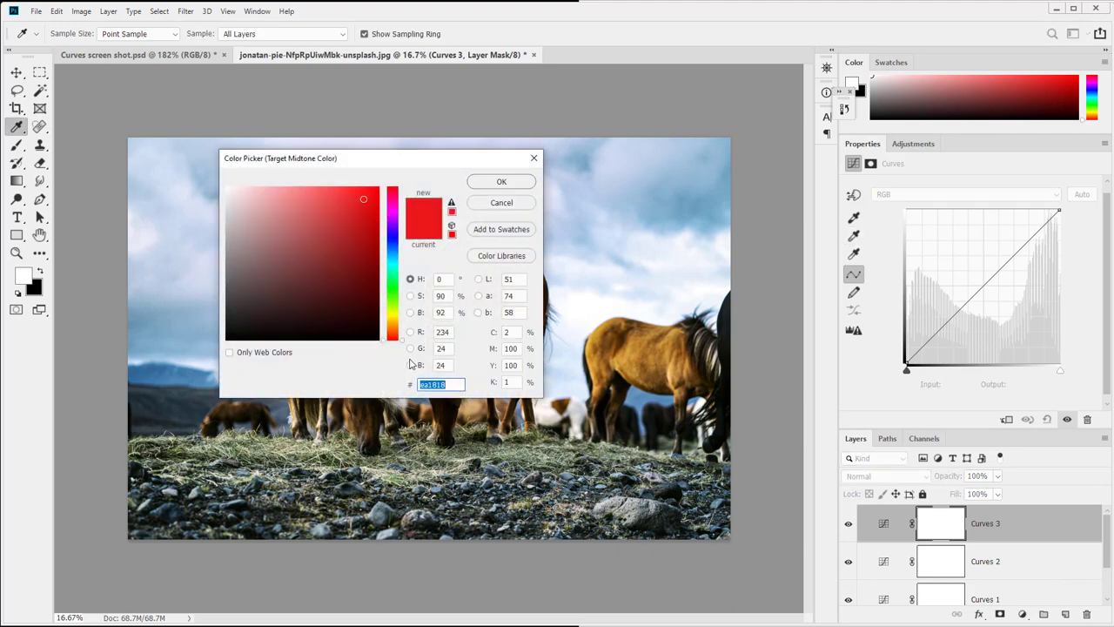
Set the target midtone color to 50% brightness and 0% saturation, and save it as the default.
click(452, 312)
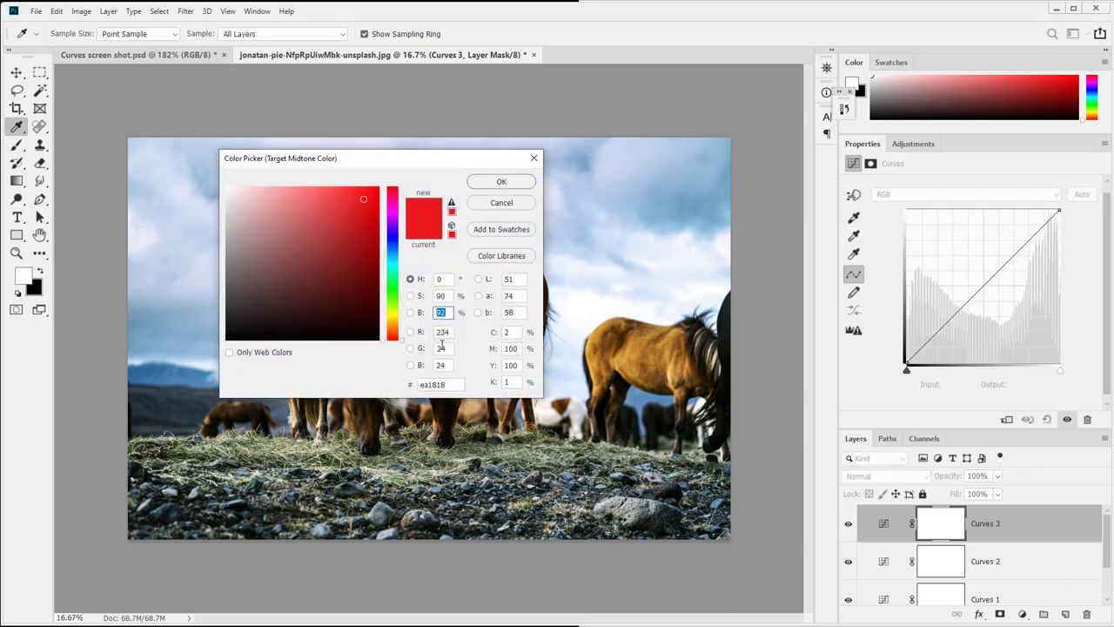
text(50)
key(shift+Tab)
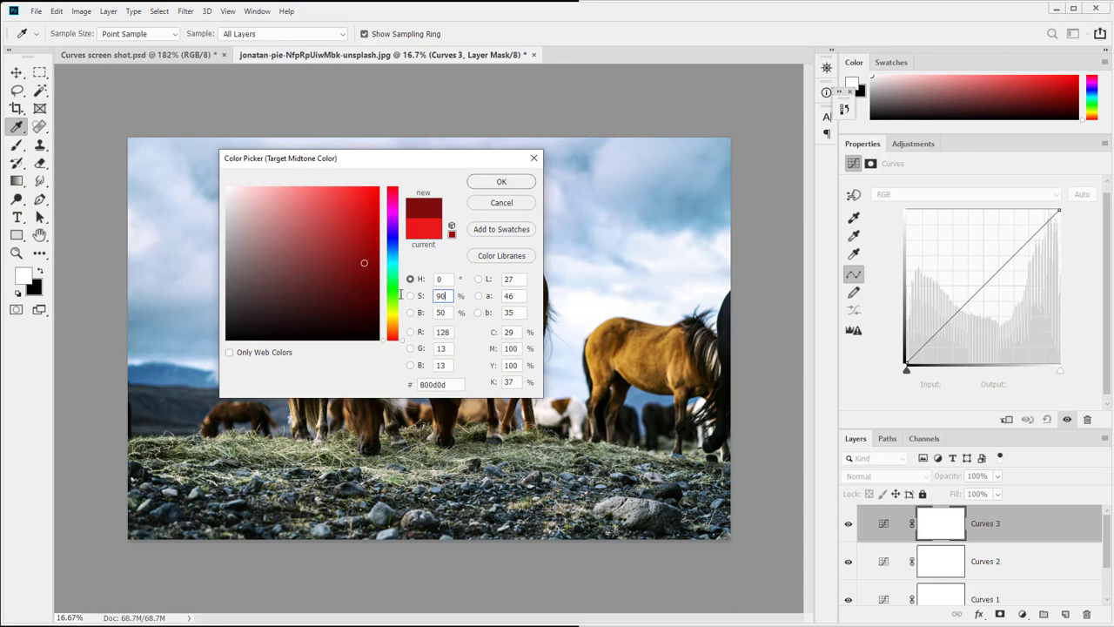
text(0)
click(502, 183)
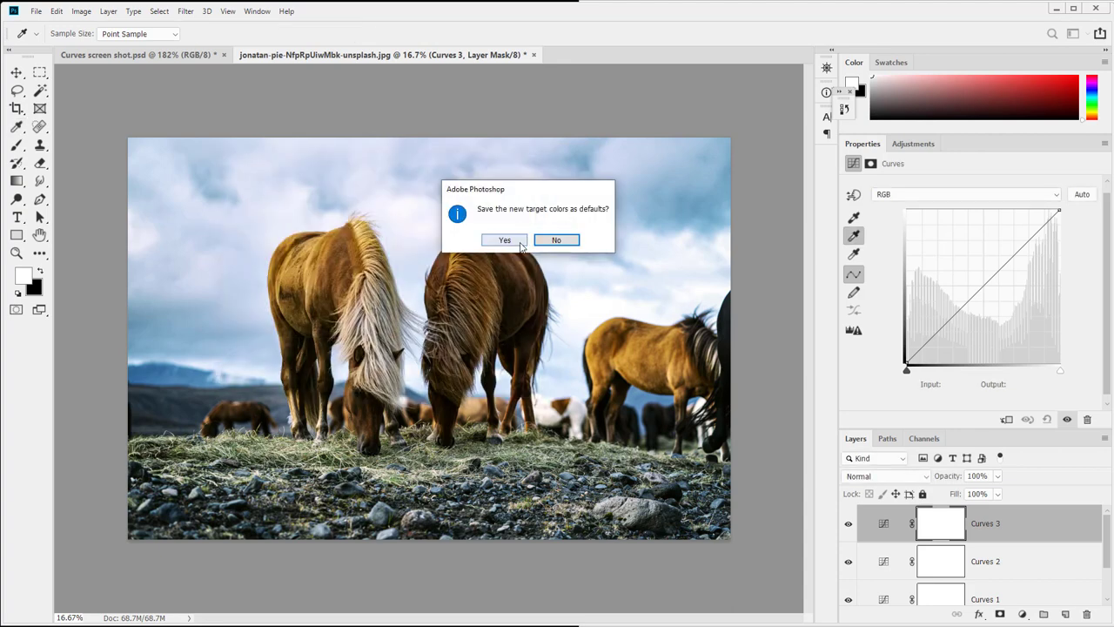
click(505, 241)
Delete the third Curves layer, check the second one's target midtone color, and delete that layer too.
drag(998, 533, 1086, 615)
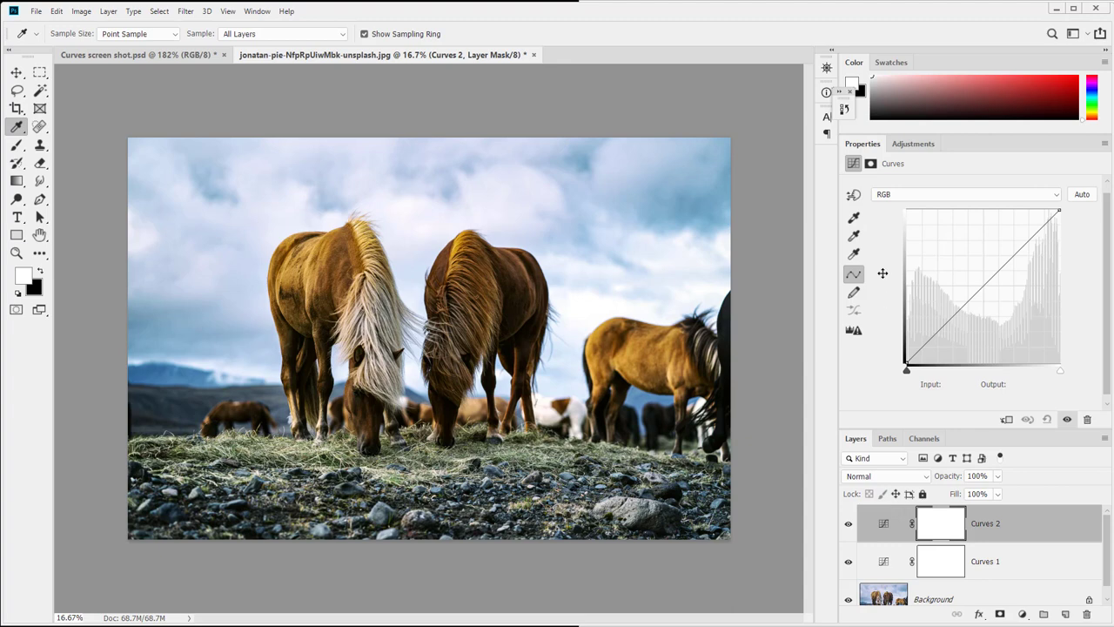
double_click(854, 235)
click(502, 203)
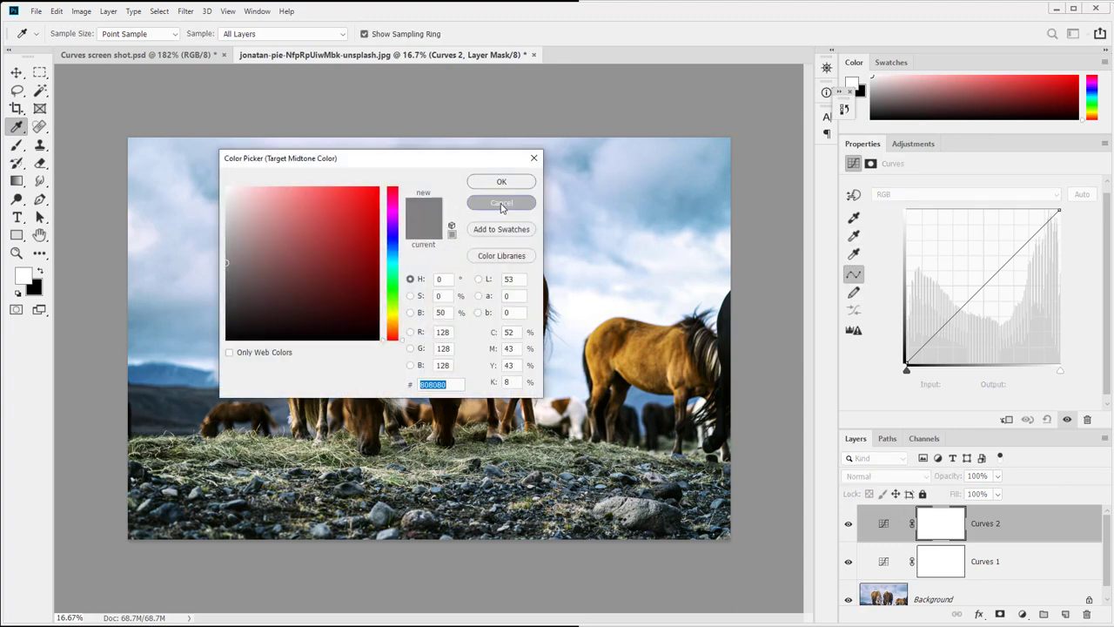
drag(1029, 523, 1086, 614)
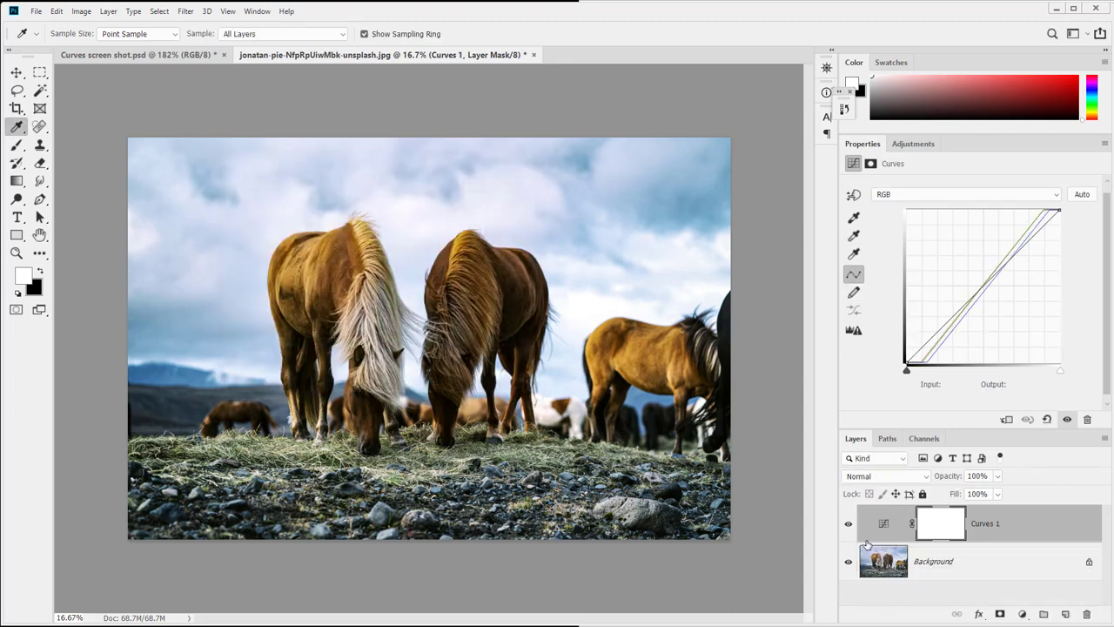
Set the target midtone color to 3e32d5 without saving it as default, and sample a foreground rock below the left horse as the gray point.
double_click(854, 235)
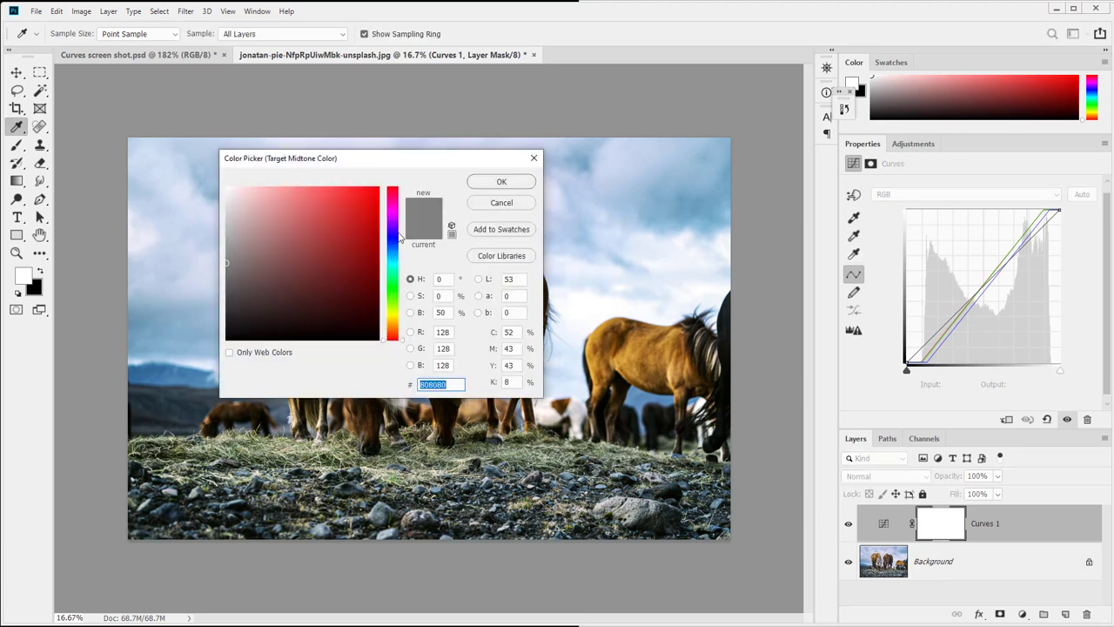
click(398, 235)
click(343, 211)
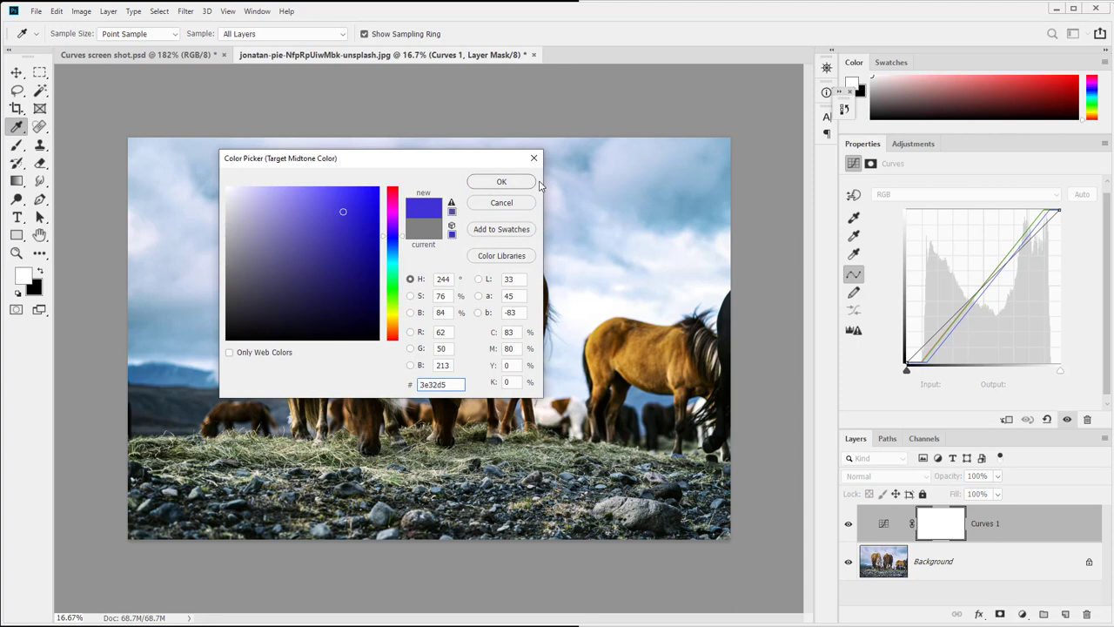
click(512, 182)
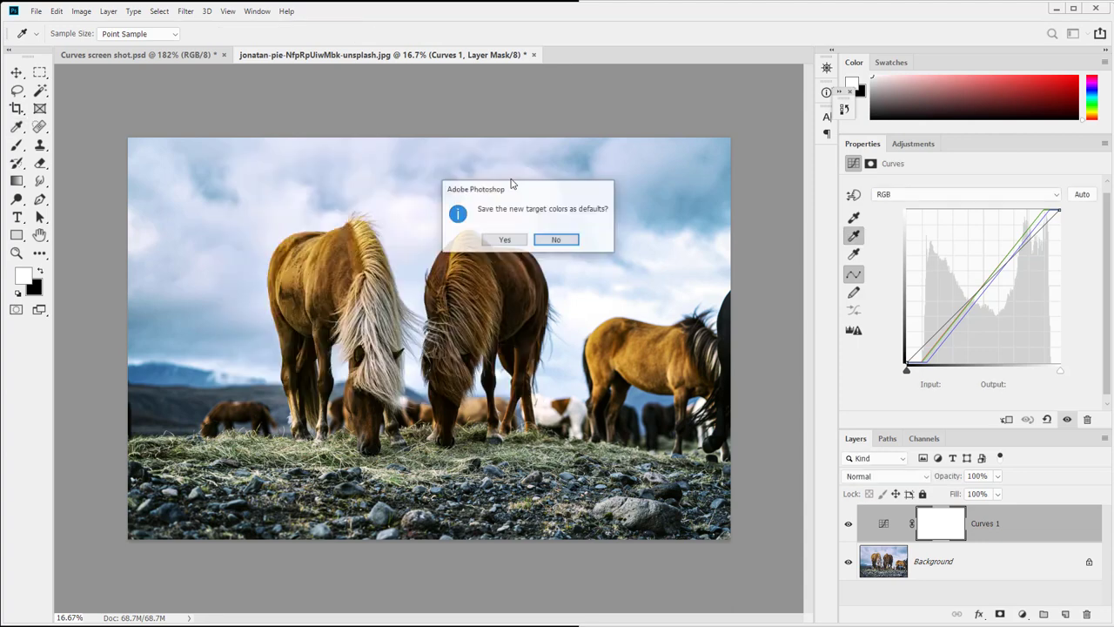
click(553, 240)
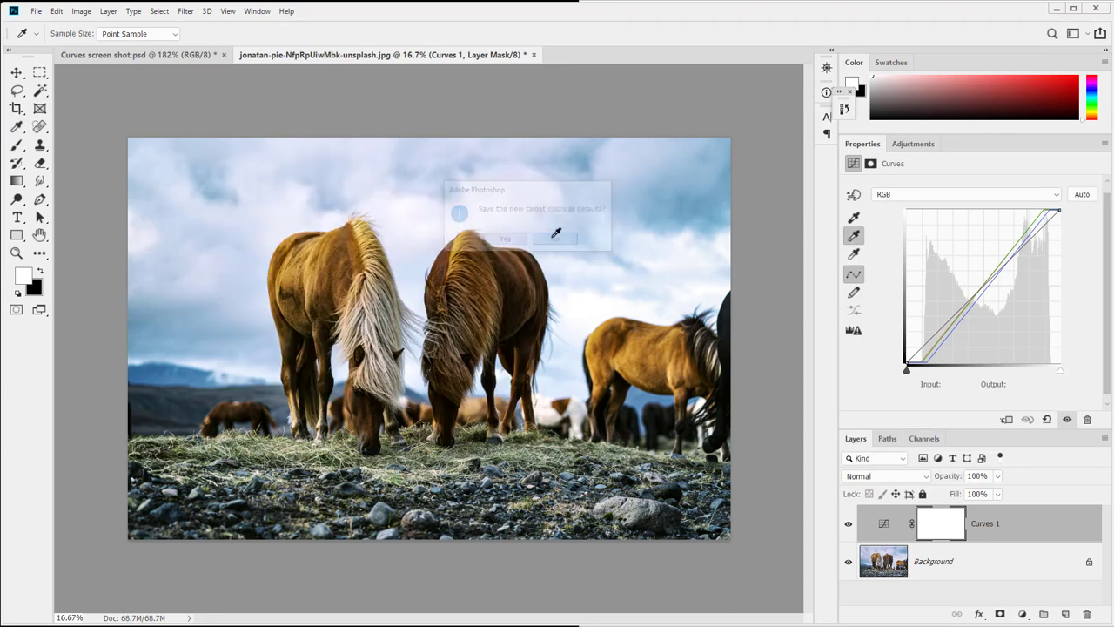
click(855, 237)
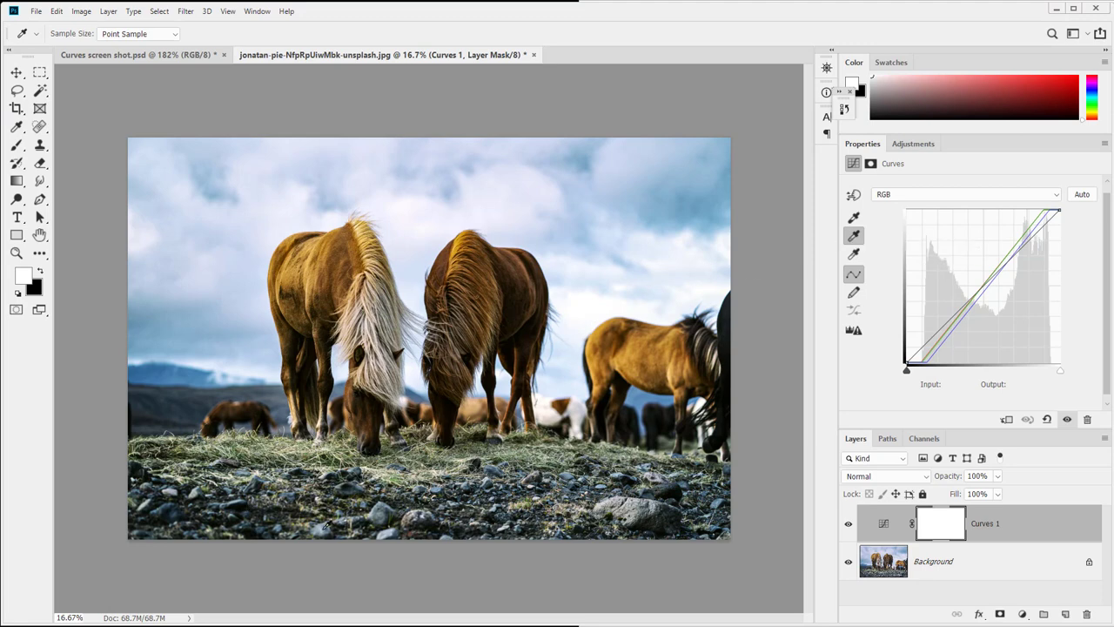
click(324, 525)
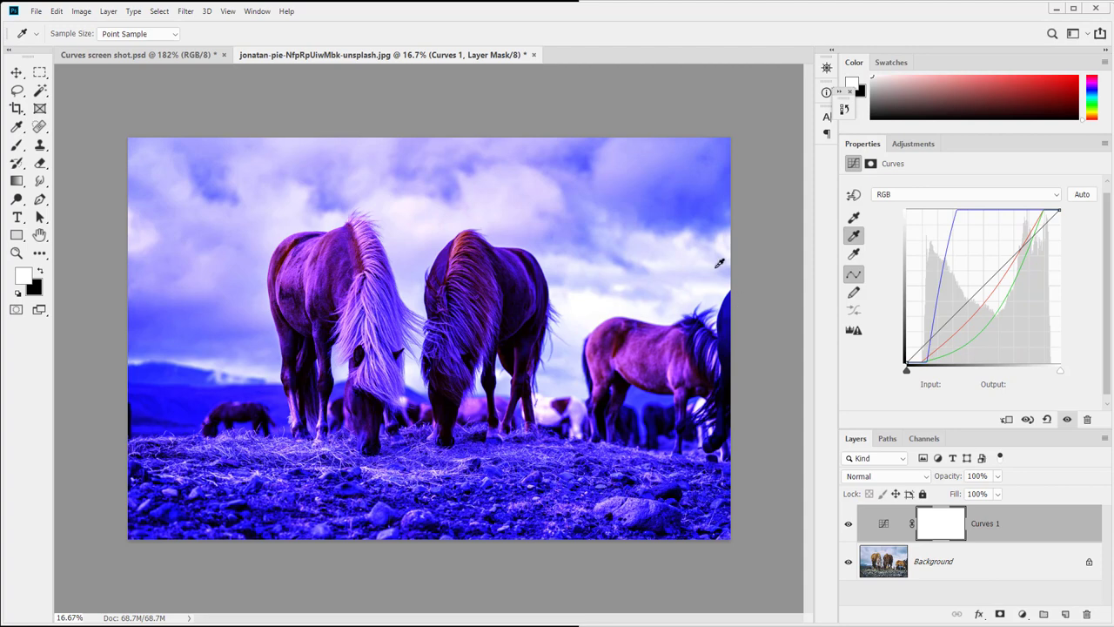
Resample the gray point in the sky beside the right horse, and reset the Curves adjustment.
click(600, 316)
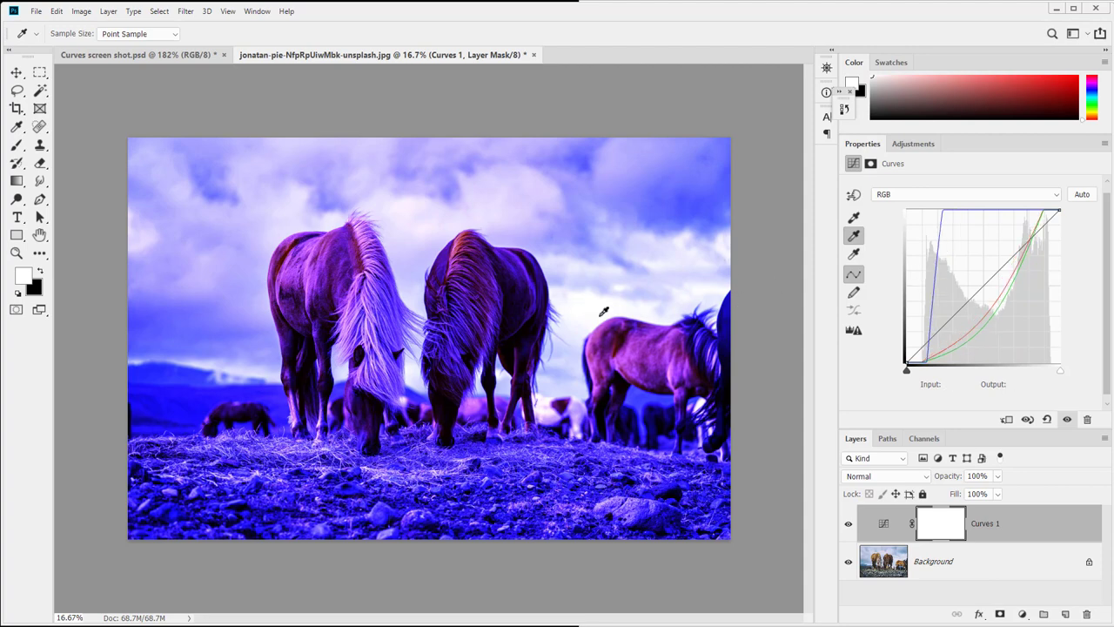
double_click(854, 218)
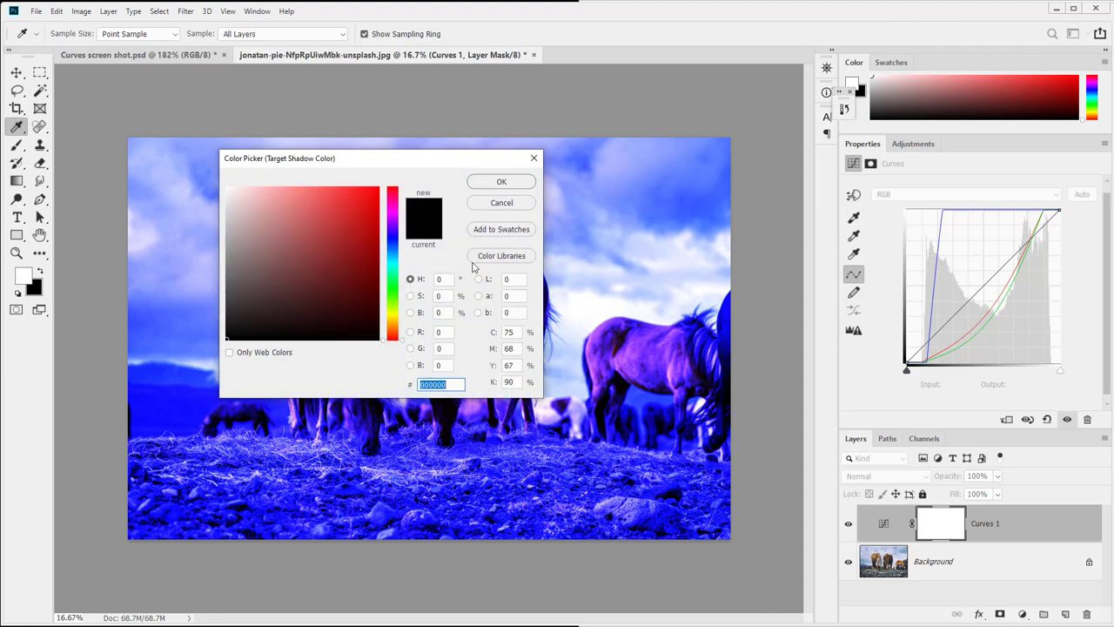
click(503, 203)
click(1048, 419)
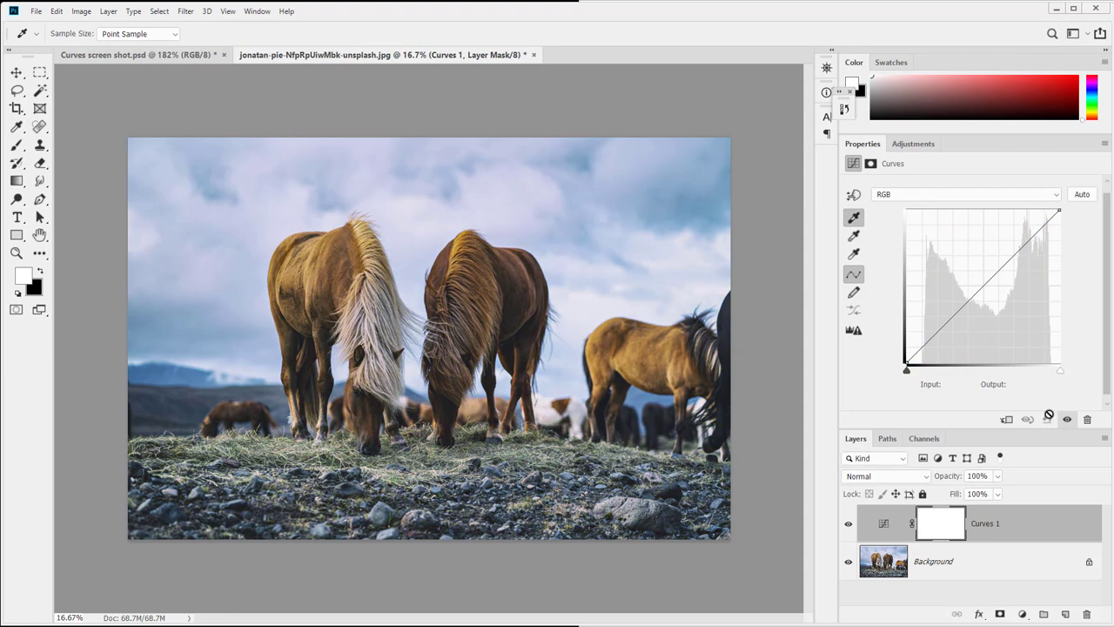
Check the target midtone color, and set the target shadow color to 1d273f without saving it as default.
double_click(854, 236)
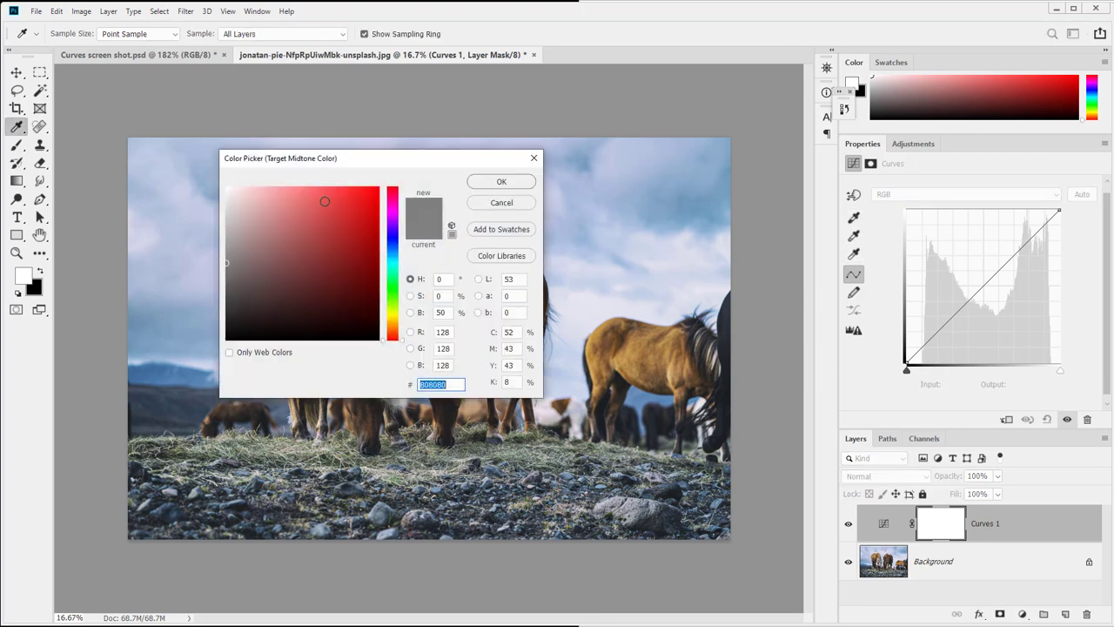
click(502, 204)
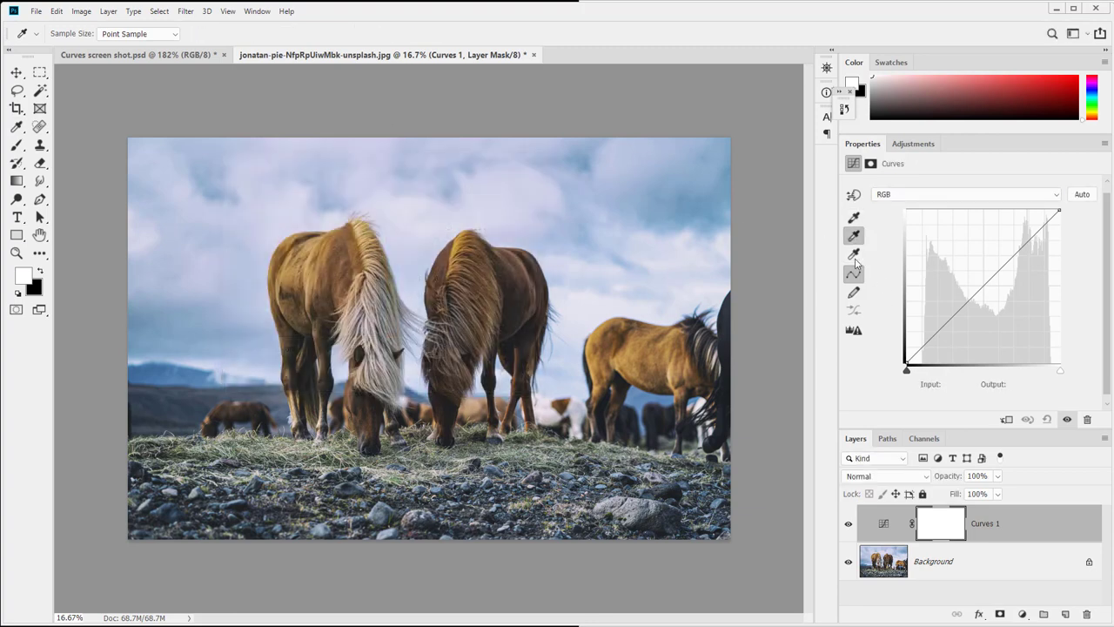
double_click(854, 217)
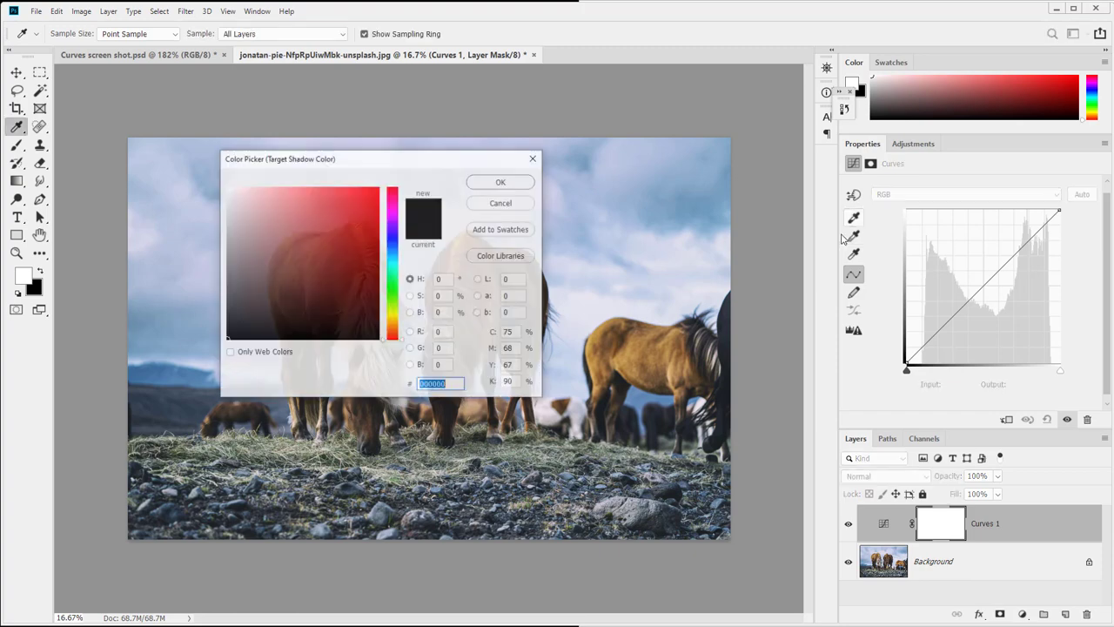
click(393, 252)
drag(392, 252, 396, 248)
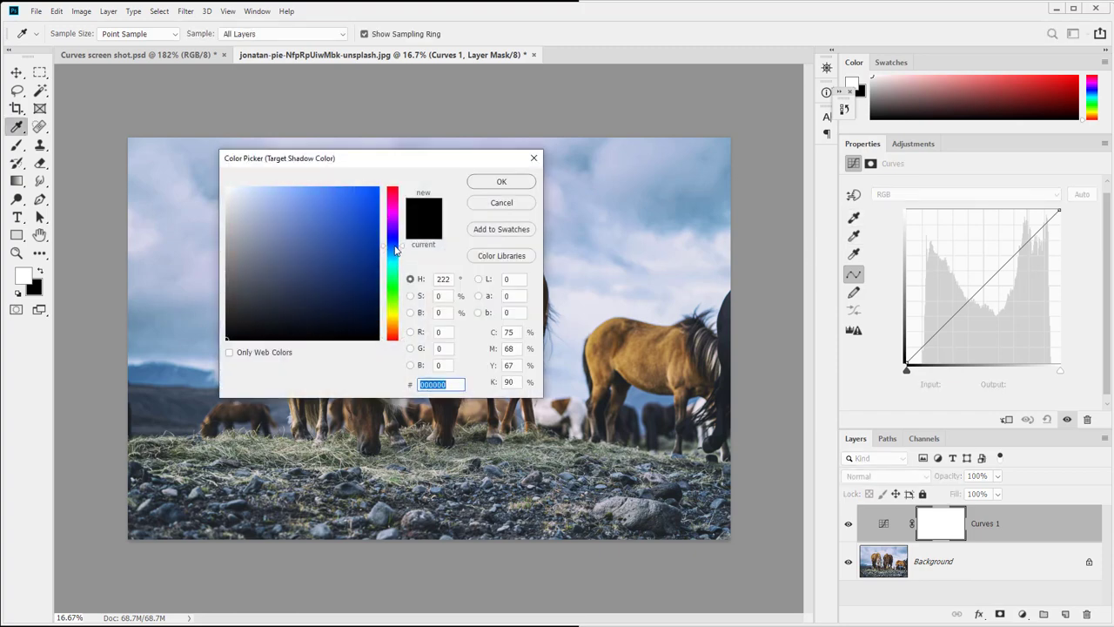
text(1d273f)
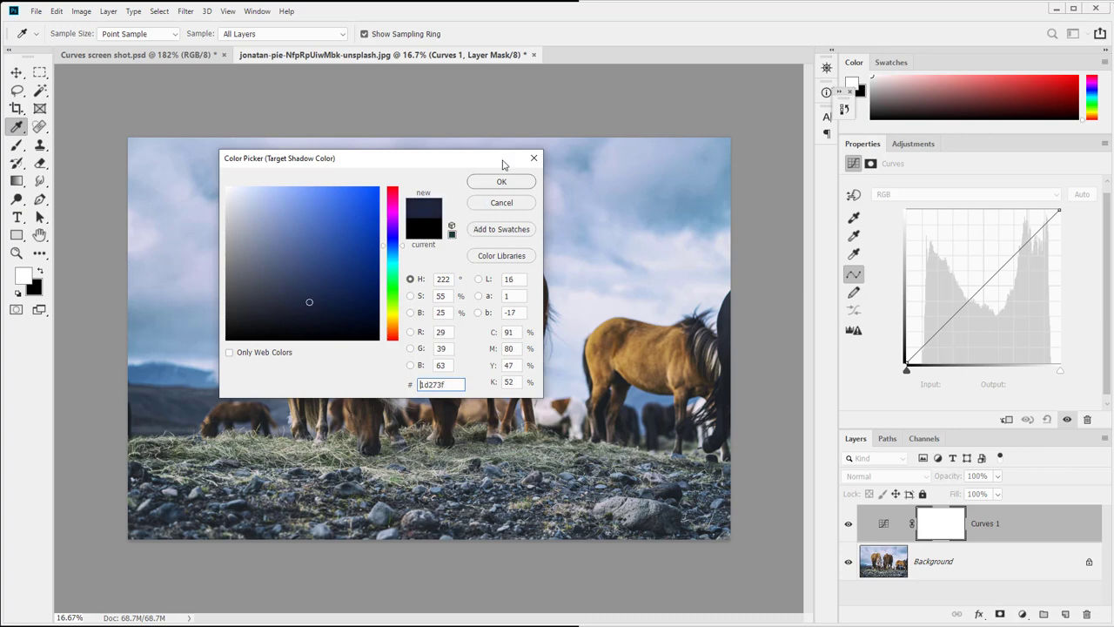
click(505, 182)
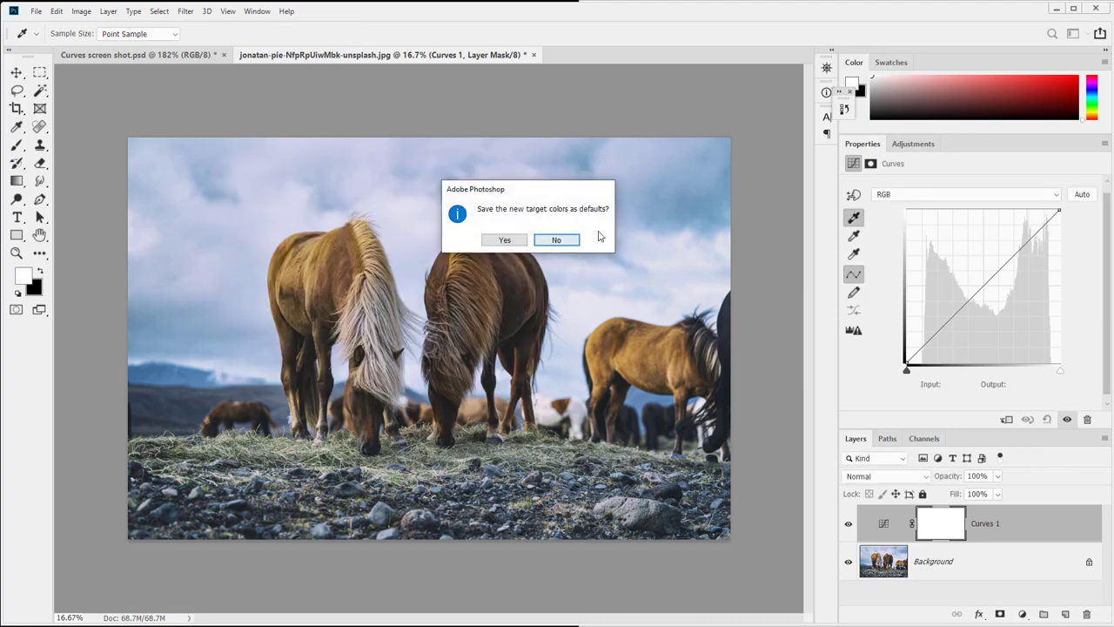
click(561, 243)
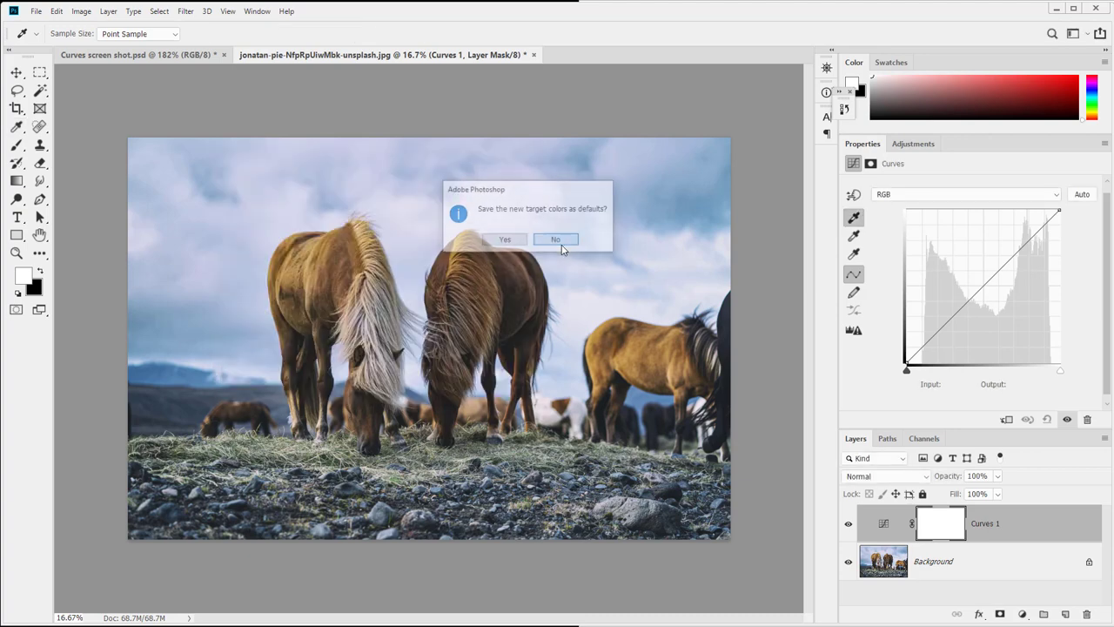
Sample the black point among the lower-left rocks, the white point in bright sky near the right horse, and the gray point on a foreground rock.
click(245, 502)
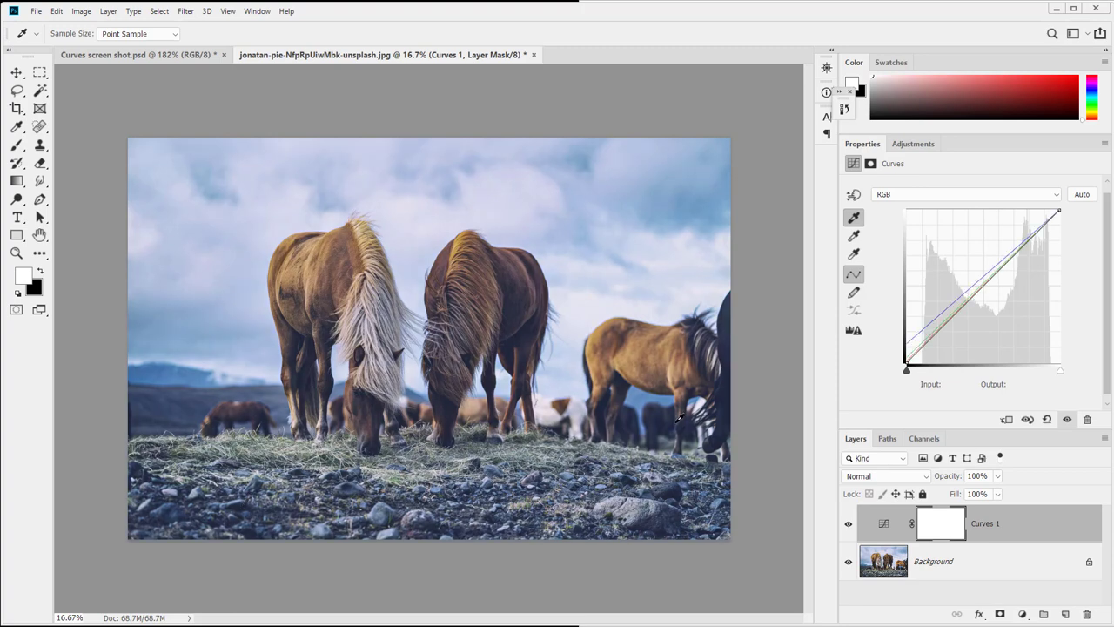
click(856, 254)
click(599, 307)
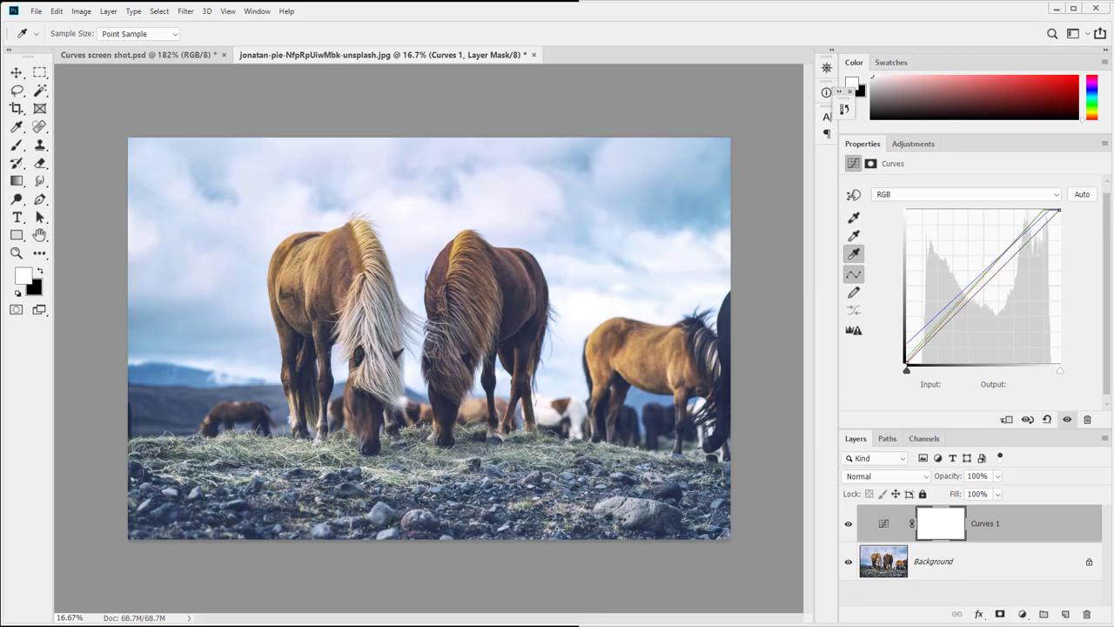
click(854, 235)
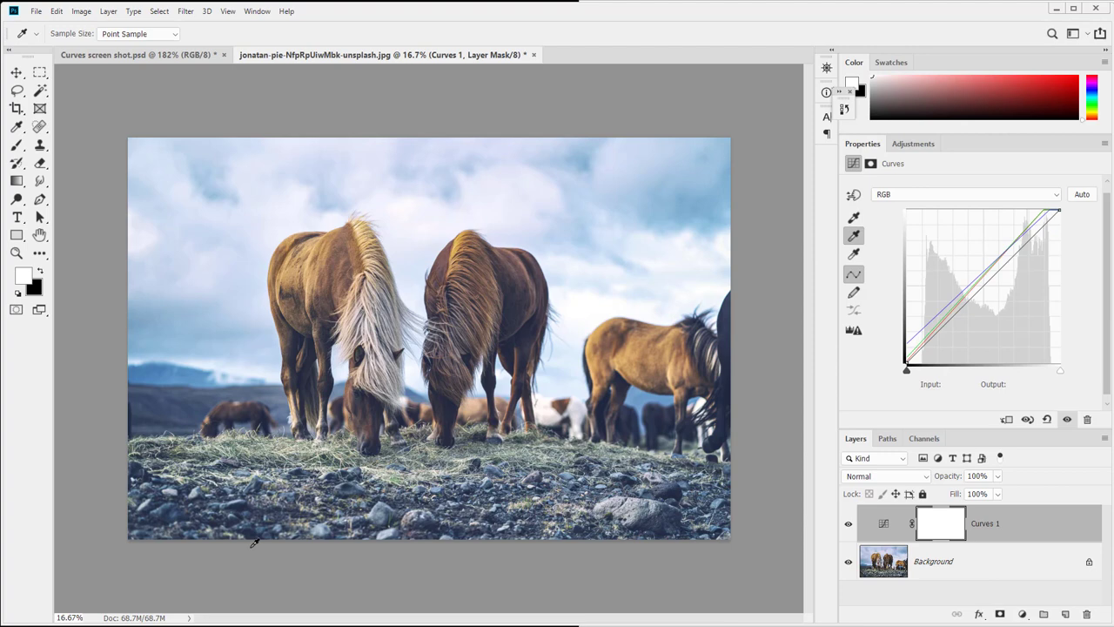
click(385, 511)
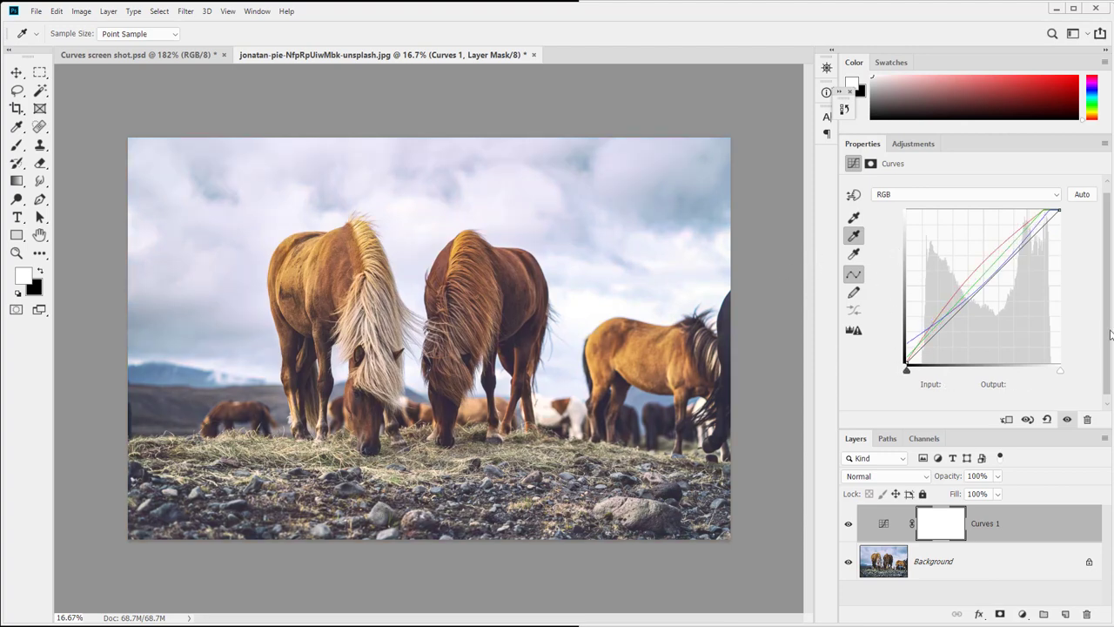
Compare the photo with and without the Curves layer, and reset the adjustment.
click(847, 523)
click(848, 523)
click(848, 523)
click(848, 523)
click(1047, 419)
View the blue channel's curve, and reshape the green channel's curve with a highlight point and a midtone point at input 150, output 149.
click(929, 194)
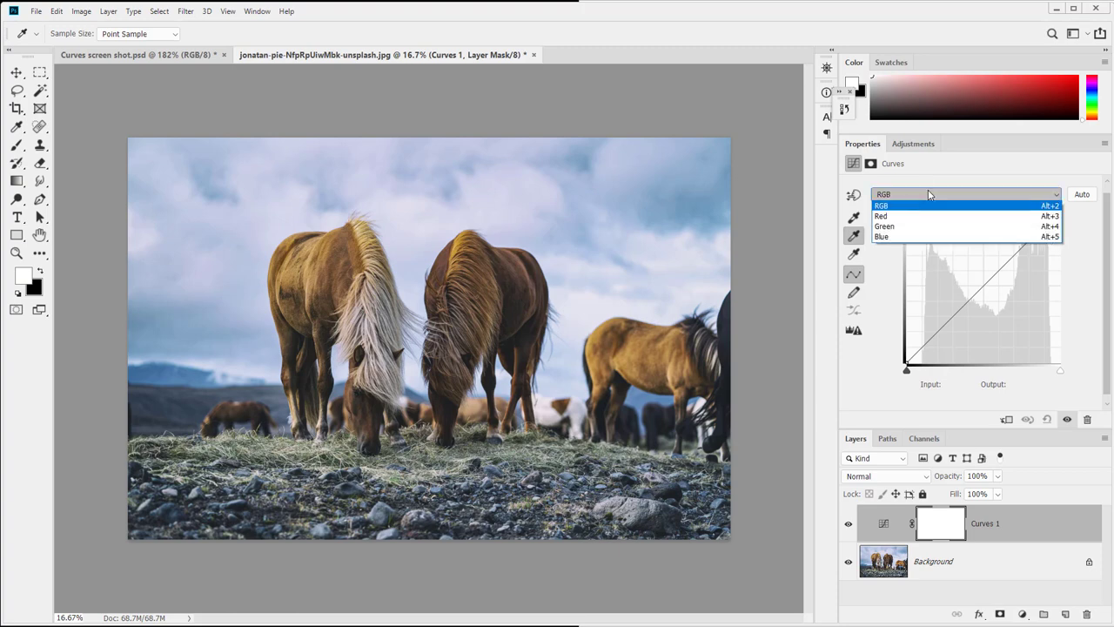
click(915, 237)
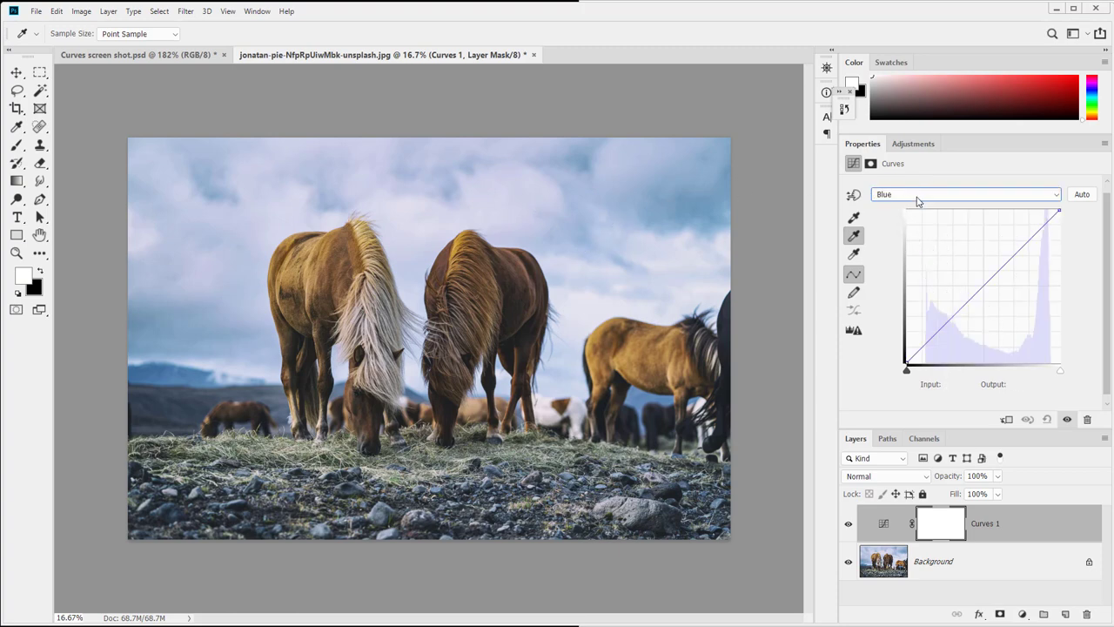
click(915, 196)
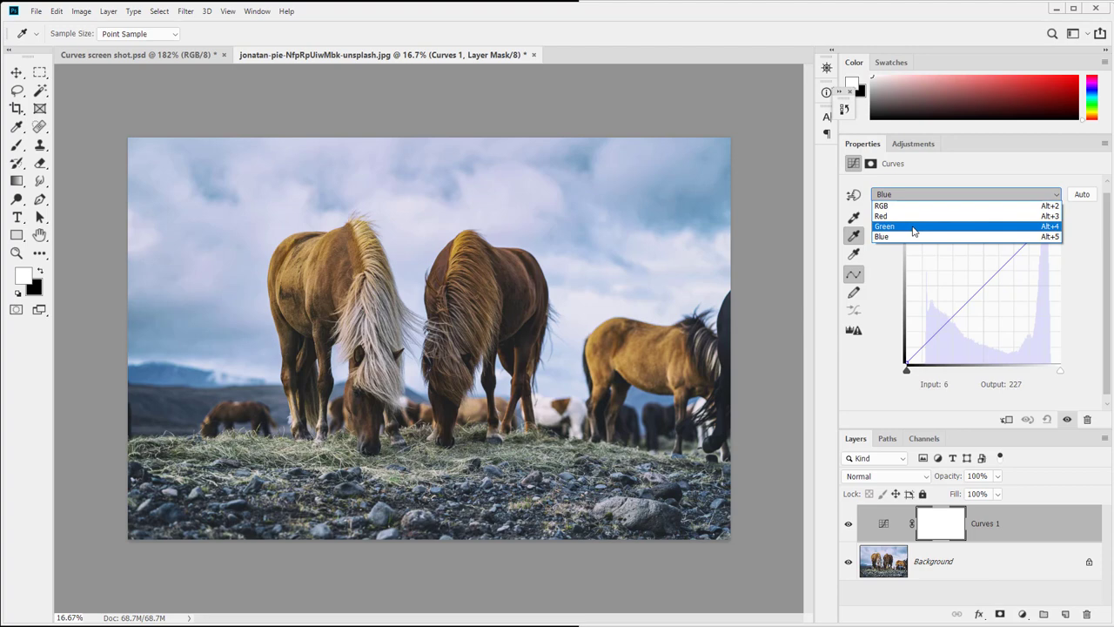
click(914, 228)
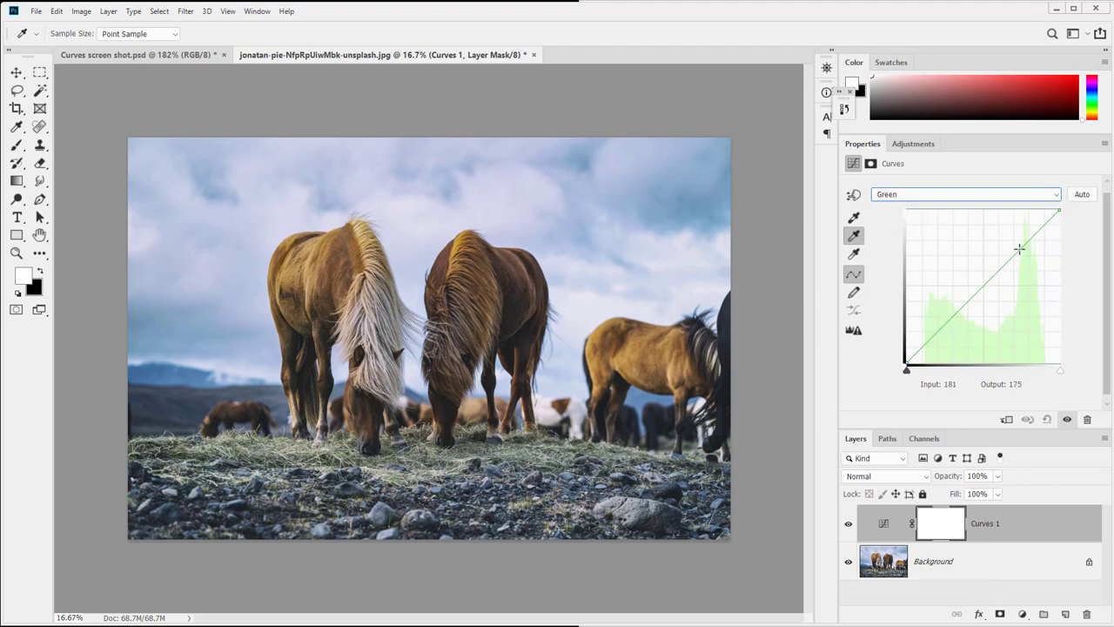
drag(1019, 249, 998, 273)
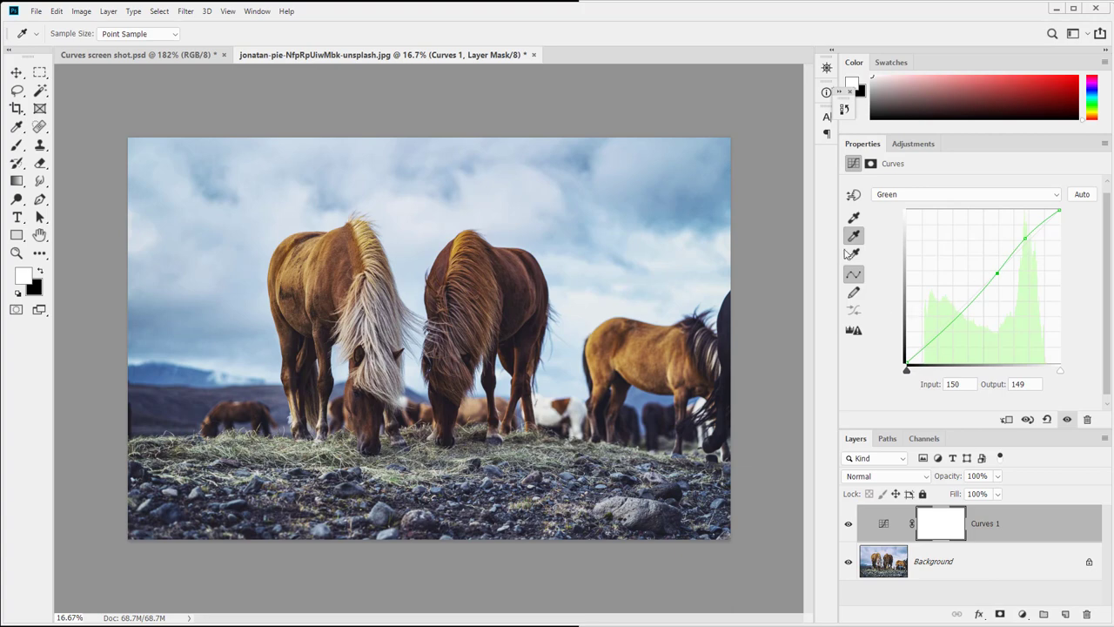
Switch the green channel's curve to freehand drawing mode.
click(854, 293)
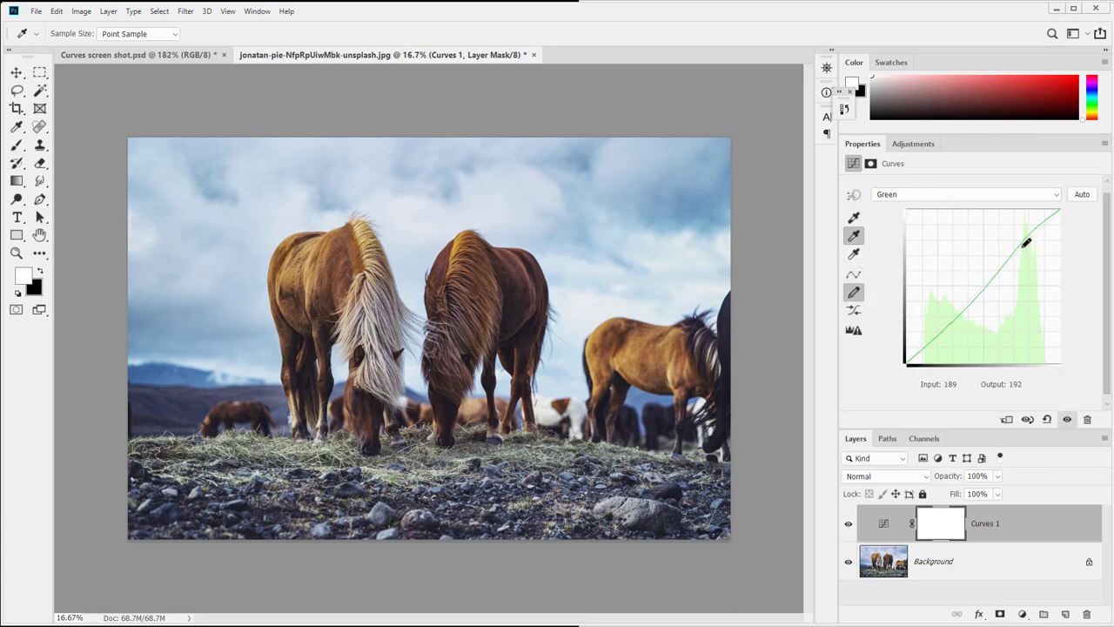